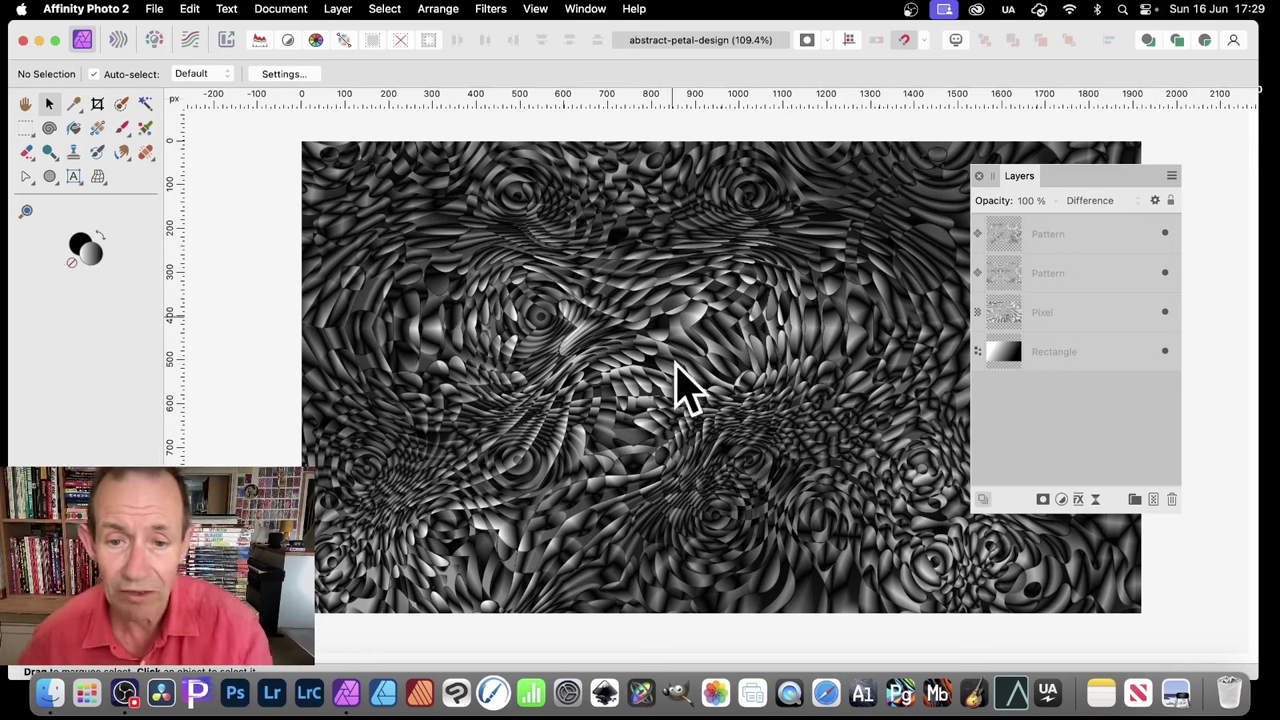
# - Create a new blank 1920 × 1080 px document at 144 DPI via File > New
pyautogui.click(155, 9)
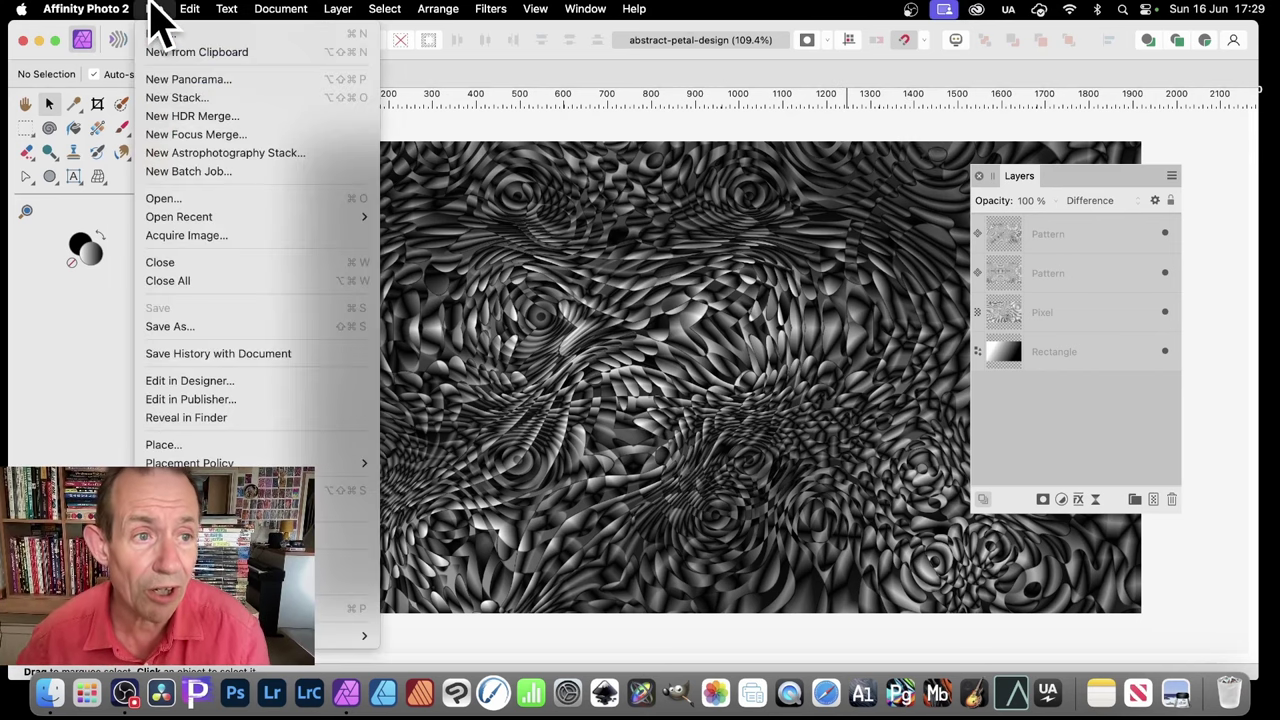
pyautogui.click(168, 32)
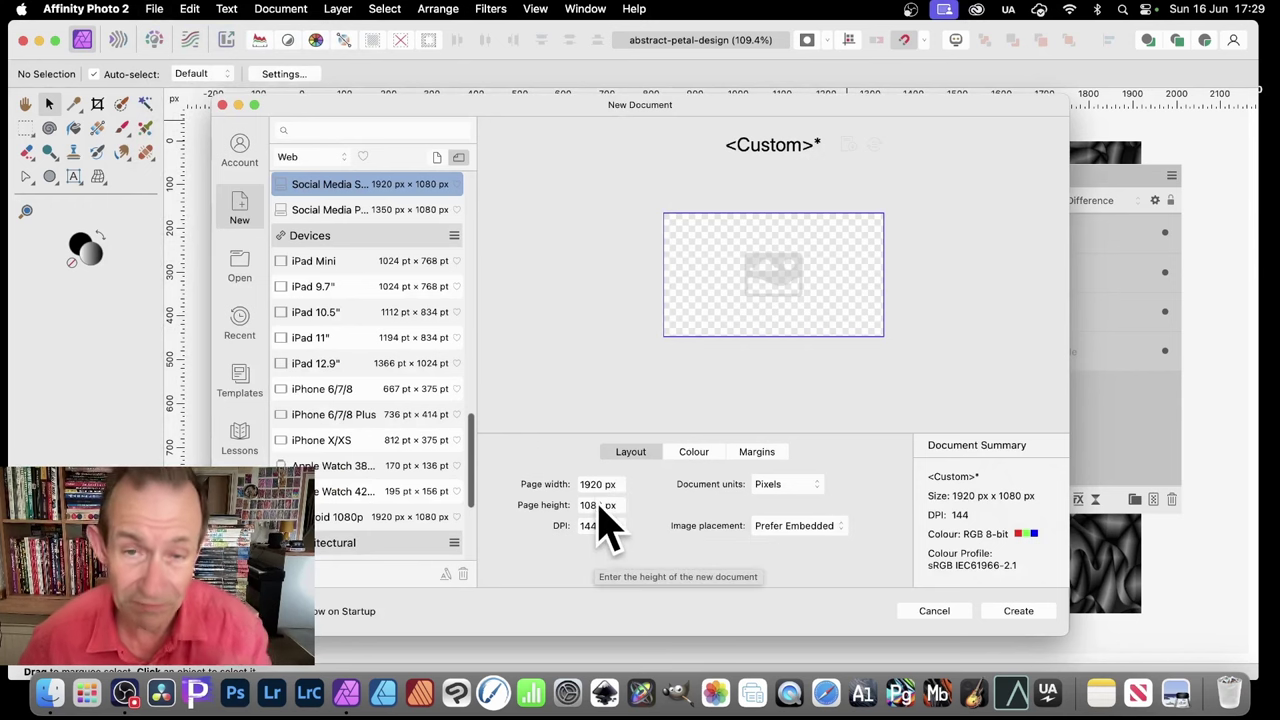
pyautogui.click(1018, 611)
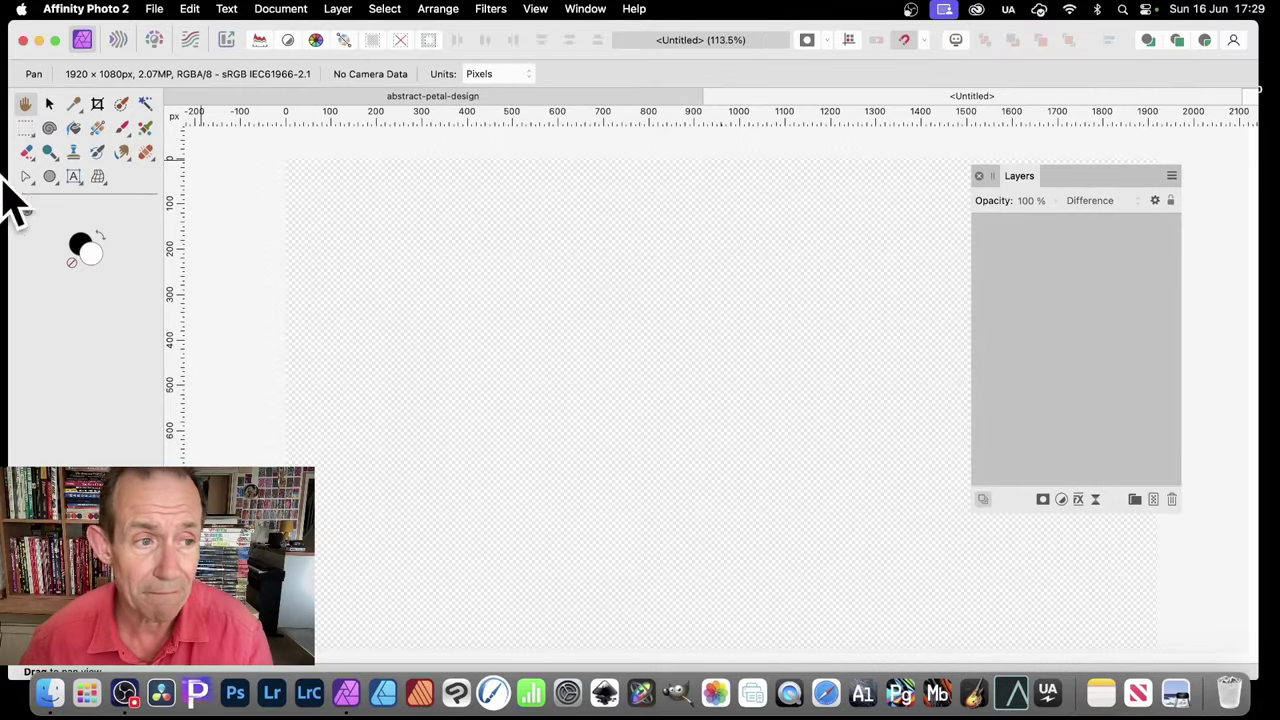
# - Draw a rectangle with the Rectangle Tool covering the whole page
pyautogui.click(52, 178)
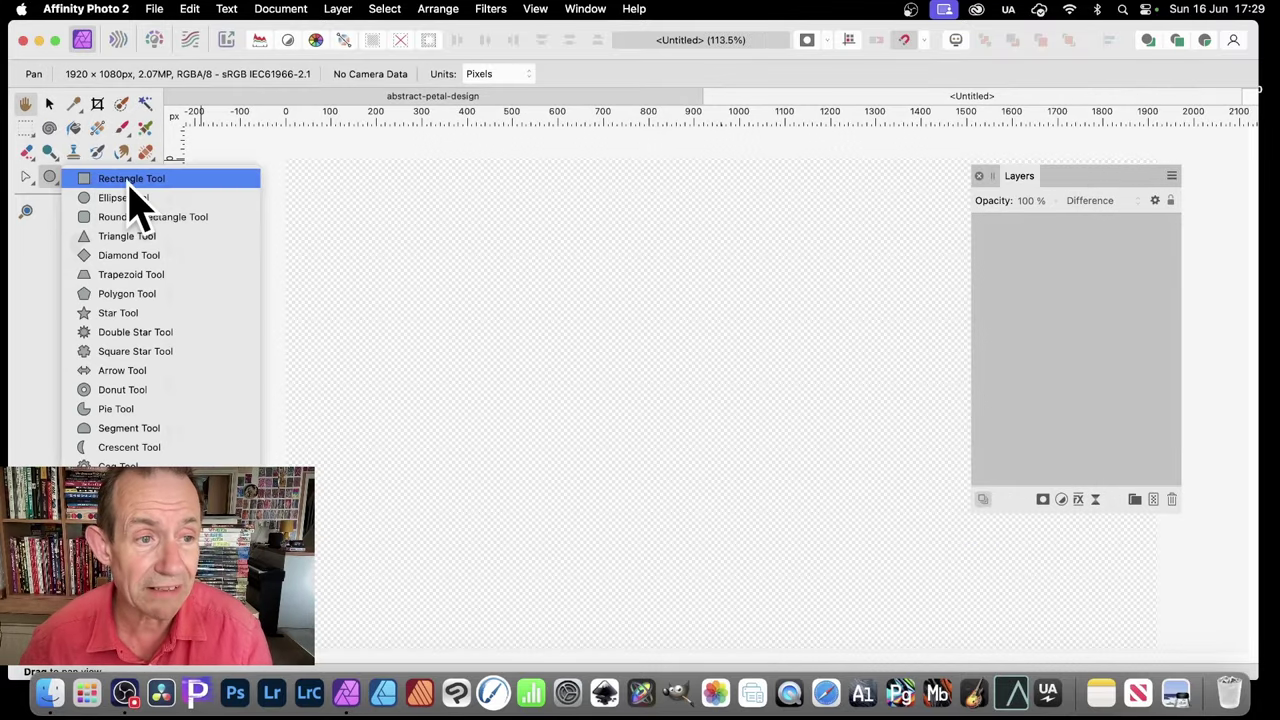
pyautogui.click(129, 181)
pyautogui.moveTo(290, 158); pyautogui.dragTo(1159, 536)
pyautogui.scroll(2, 940, 450)
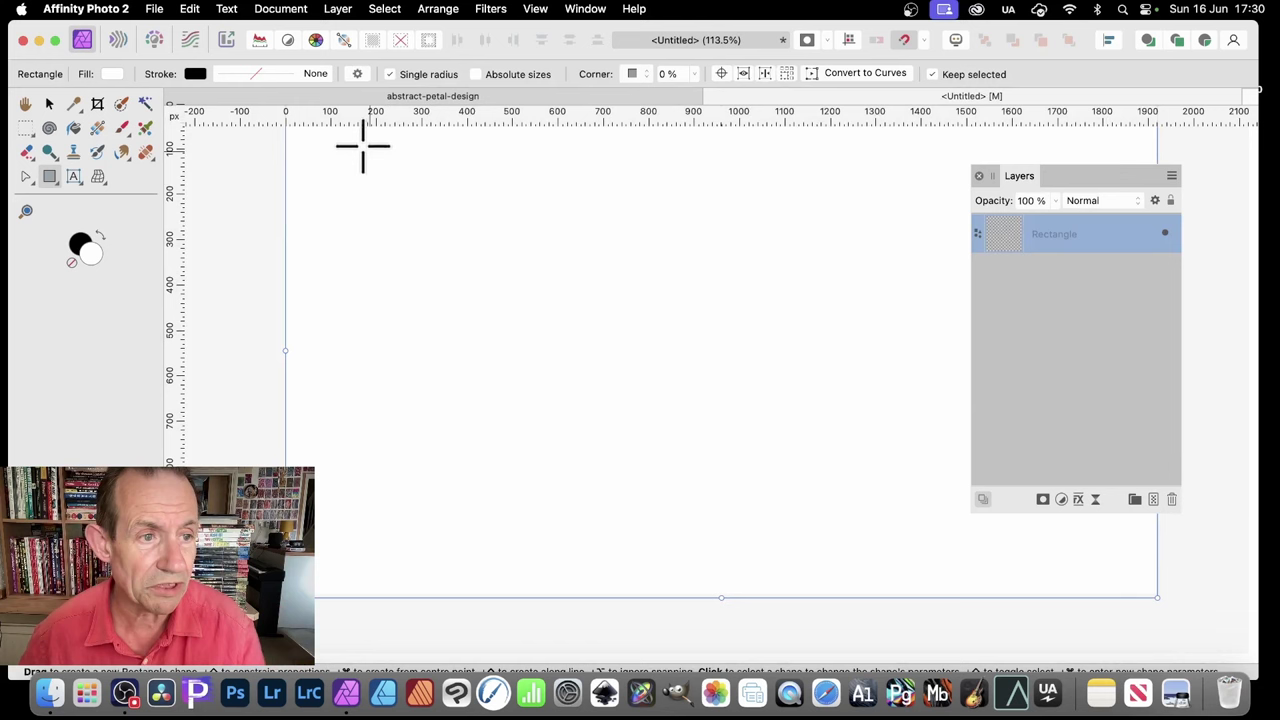
# - Fill the rectangle with a linear gradient, white top-left to black bottom-right
pyautogui.click(97, 128)
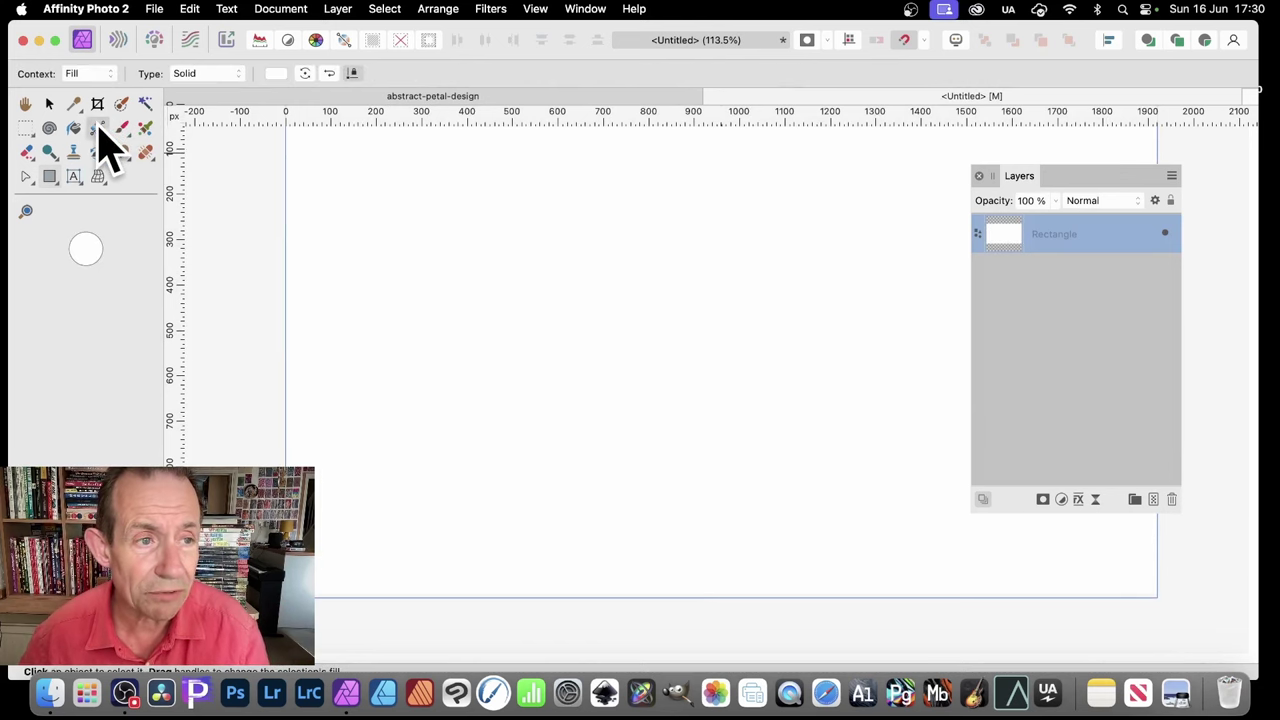
pyautogui.moveTo(368, 148); pyautogui.dragTo(1086, 554)
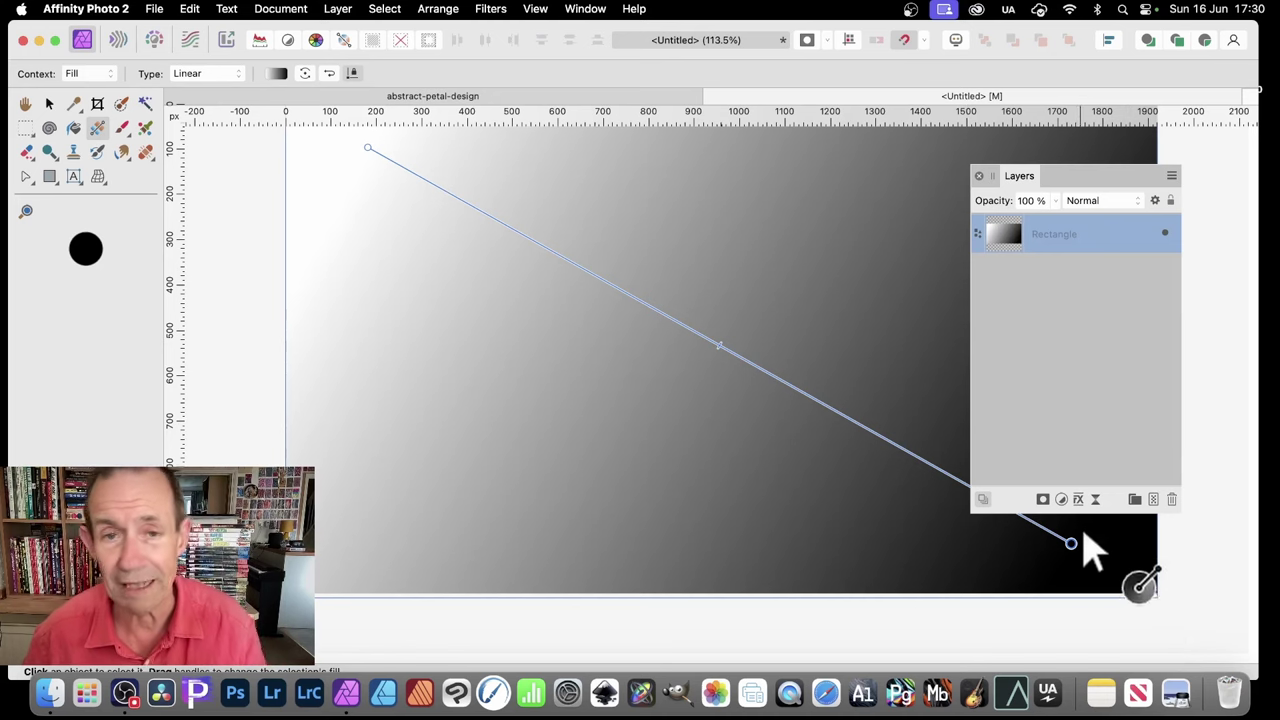
pyautogui.scroll(2, 850, 460)
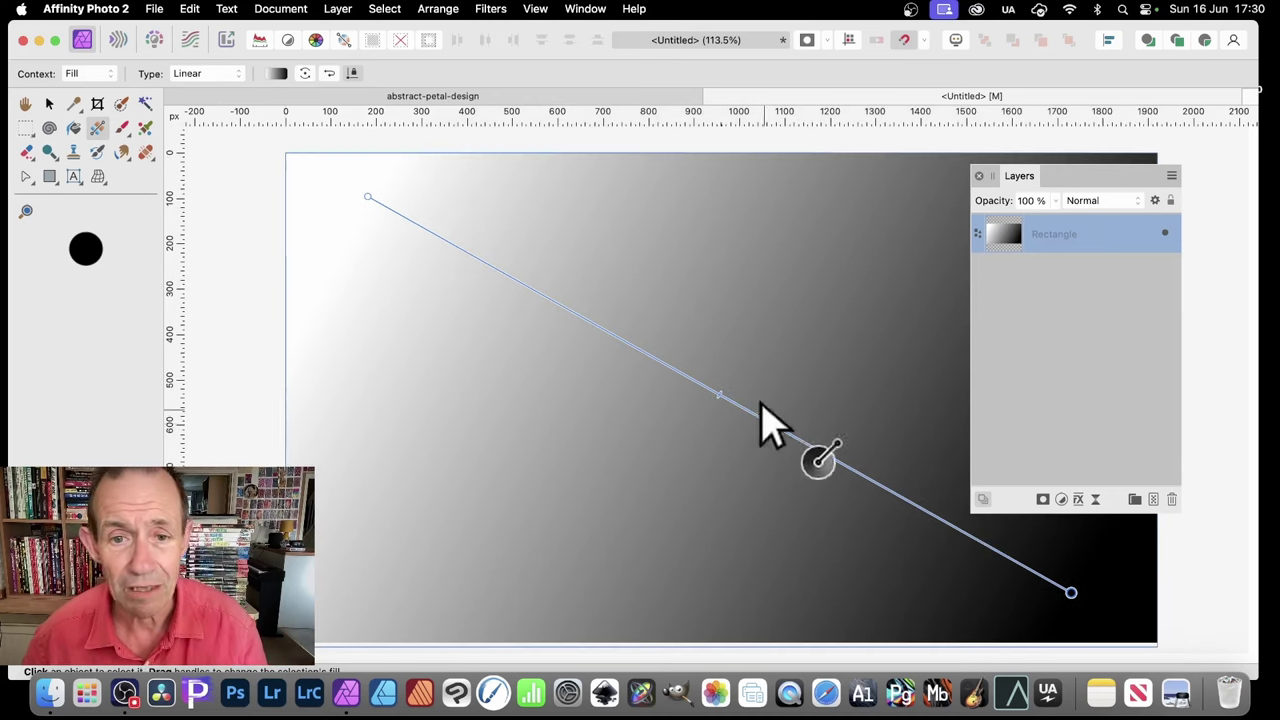
# - Draw a circle near the upper left of the page with the Ellipse Tool
pyautogui.click(55, 176)
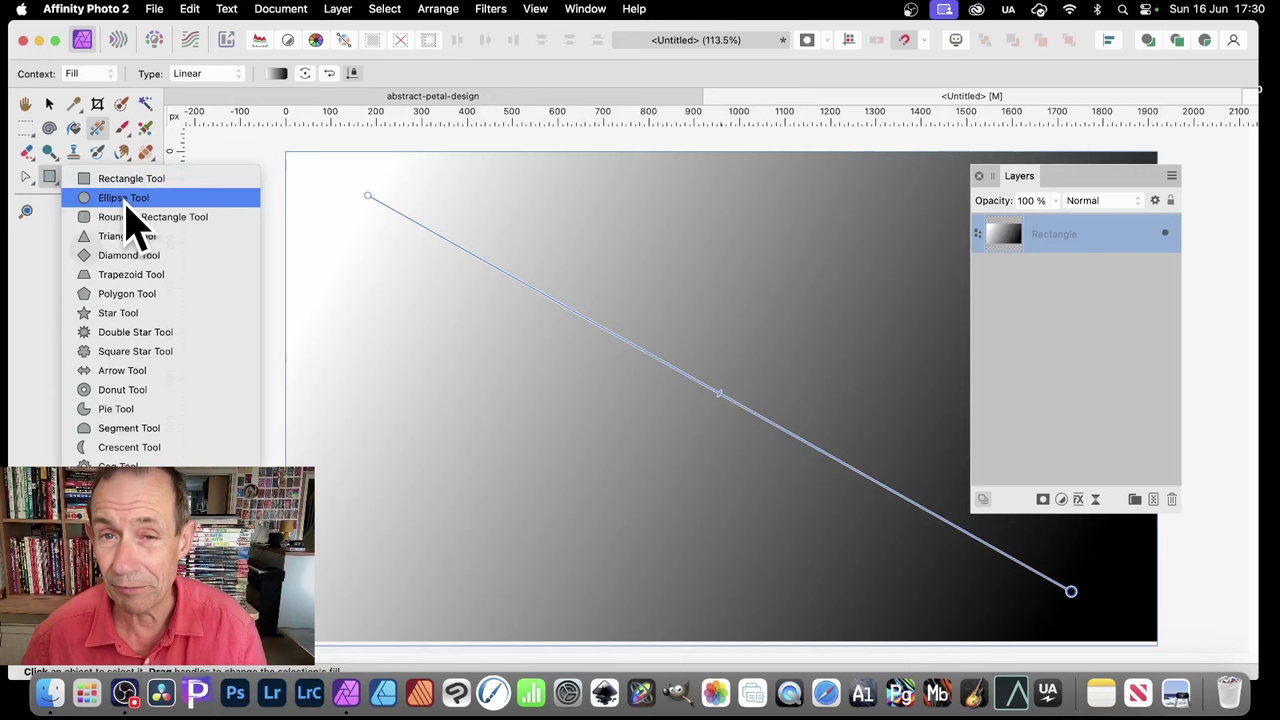
pyautogui.click(124, 198)
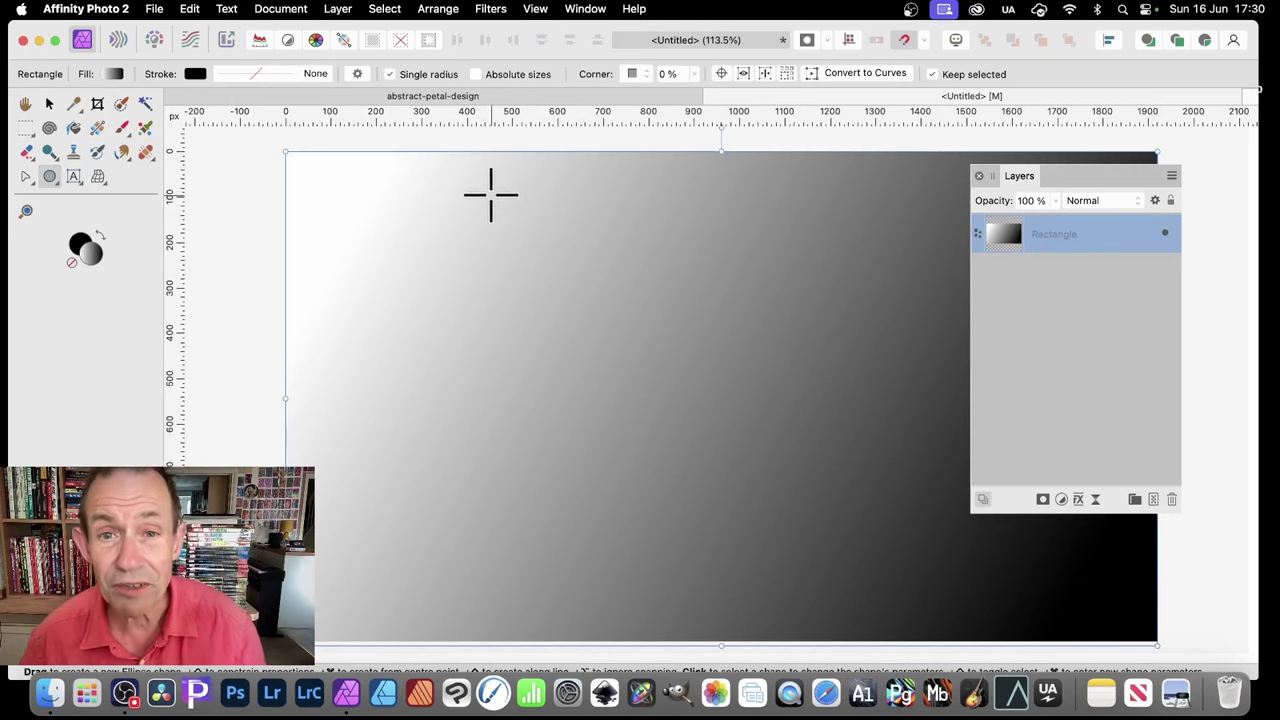
pyautogui.moveTo(486, 191); pyautogui.dragTo(690, 410)
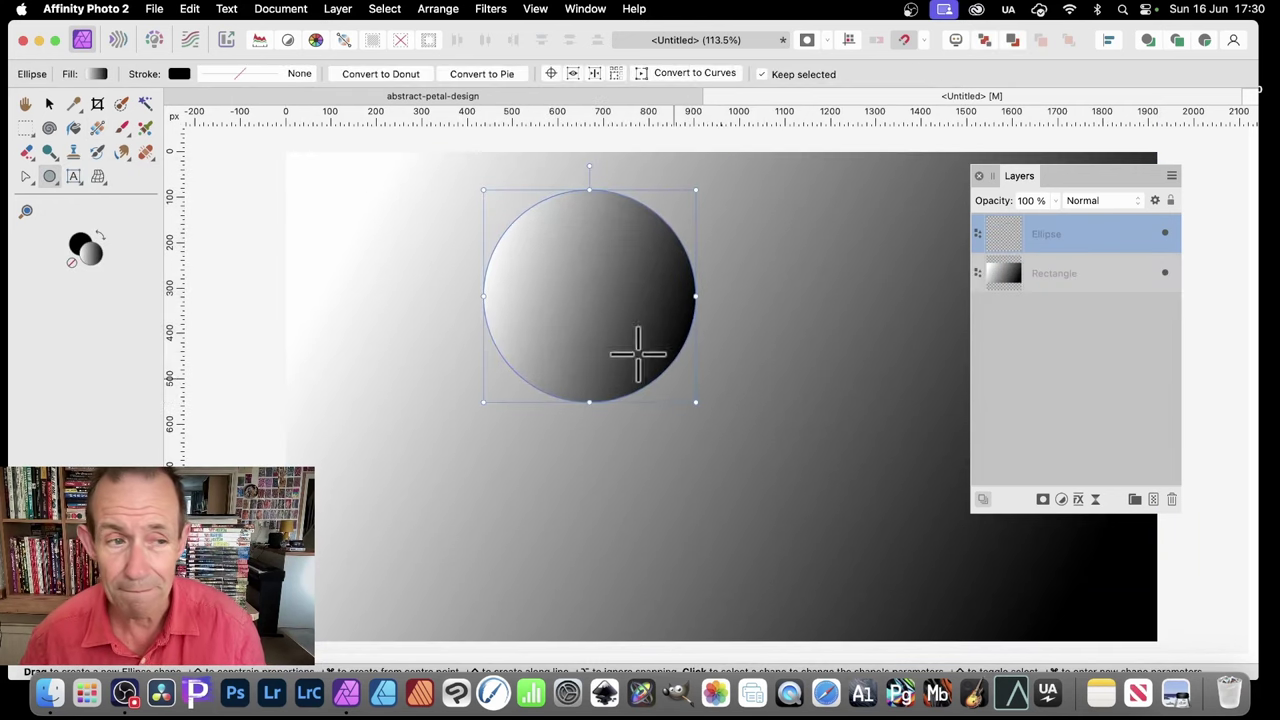
# - Shade the circle with a diagonal white-to-black linear gradient, then return to the Move Tool
pyautogui.click(97, 128)
pyautogui.moveTo(545, 218)
pyautogui.mouseDown()
pyautogui.moveTo(615, 265)
pyautogui.moveTo(674, 340)
pyautogui.moveTo(640, 314)
pyautogui.mouseUp()
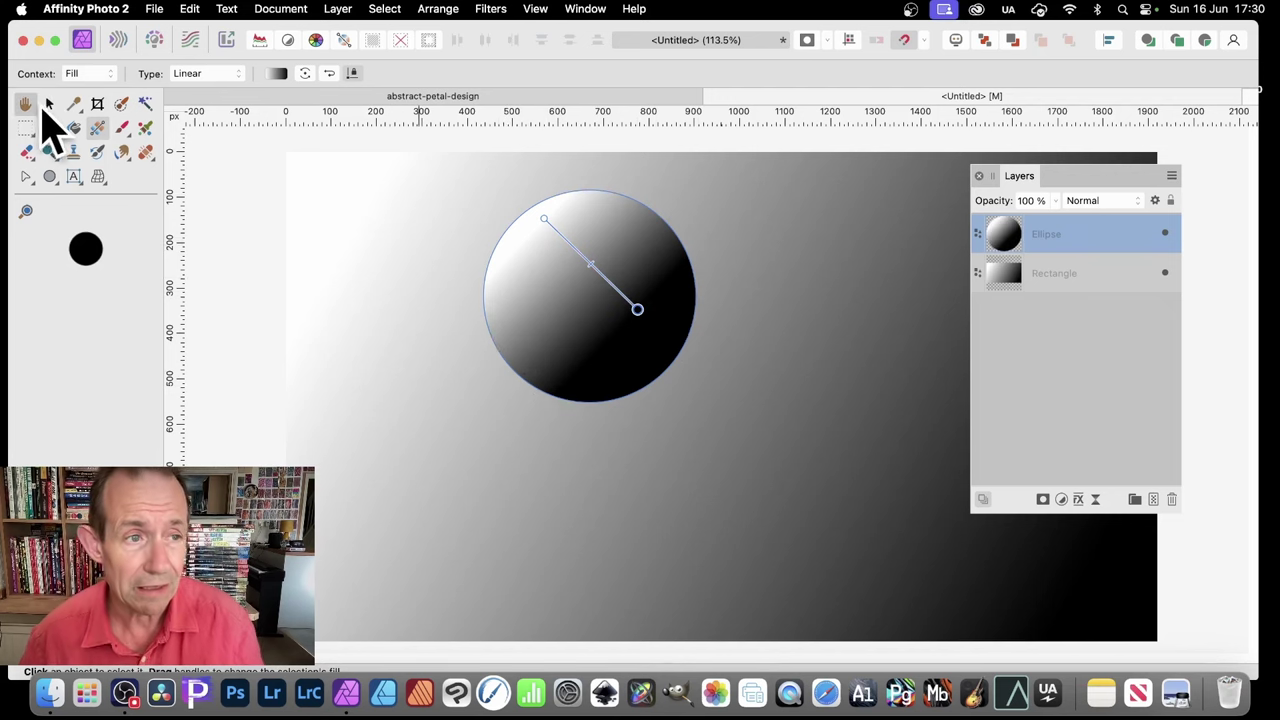
pyautogui.click(50, 104)
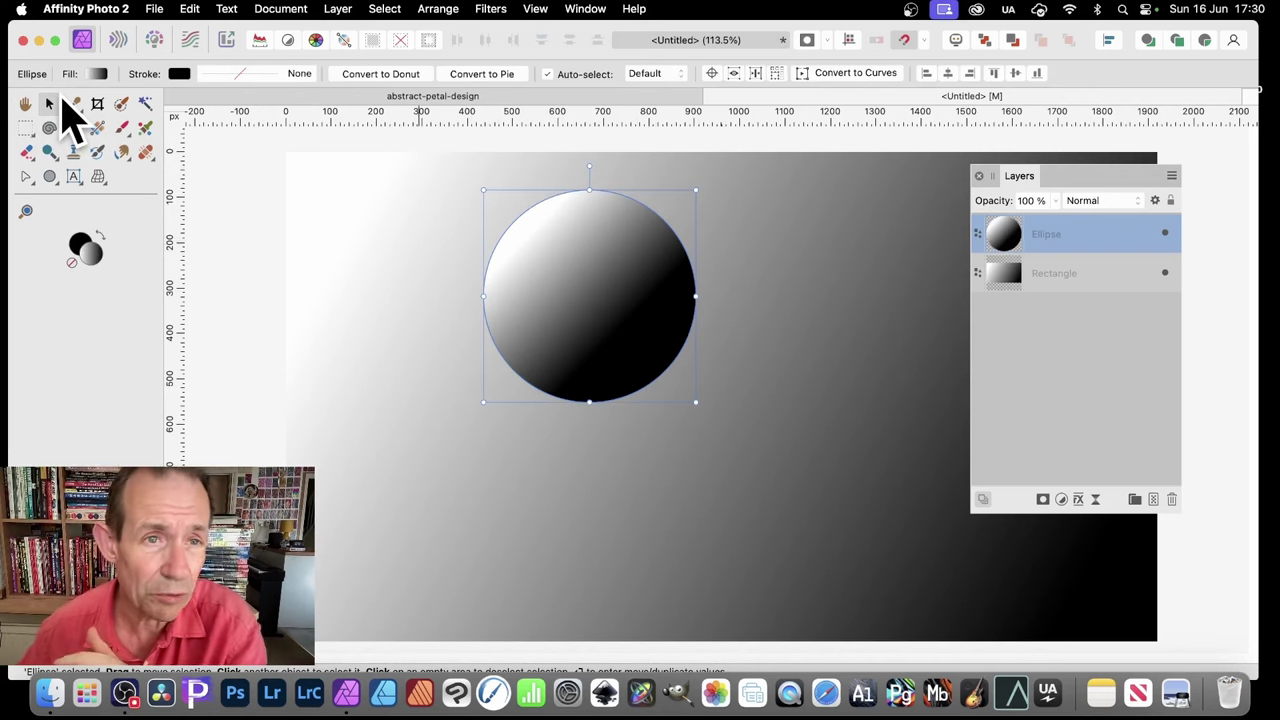
# - Rasterise the circle and make a New Pattern Layer from Selection
pyautogui.click(340, 8)
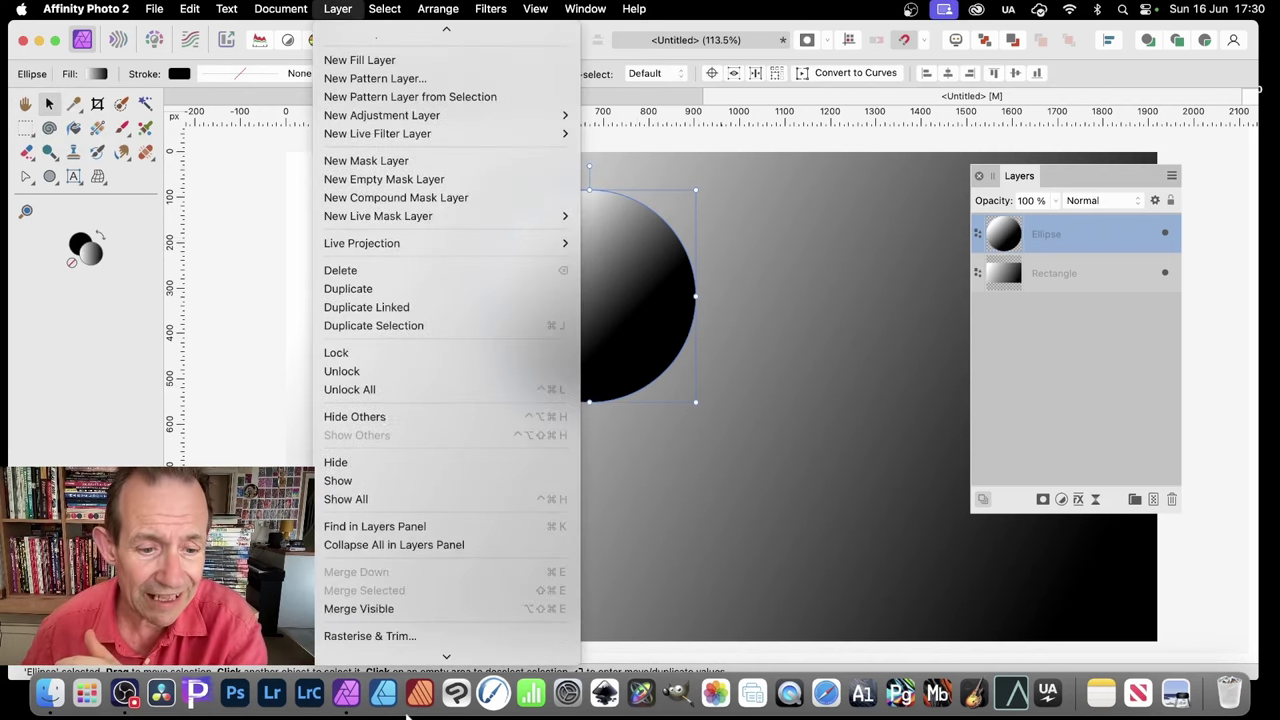
pyautogui.click(420, 618)
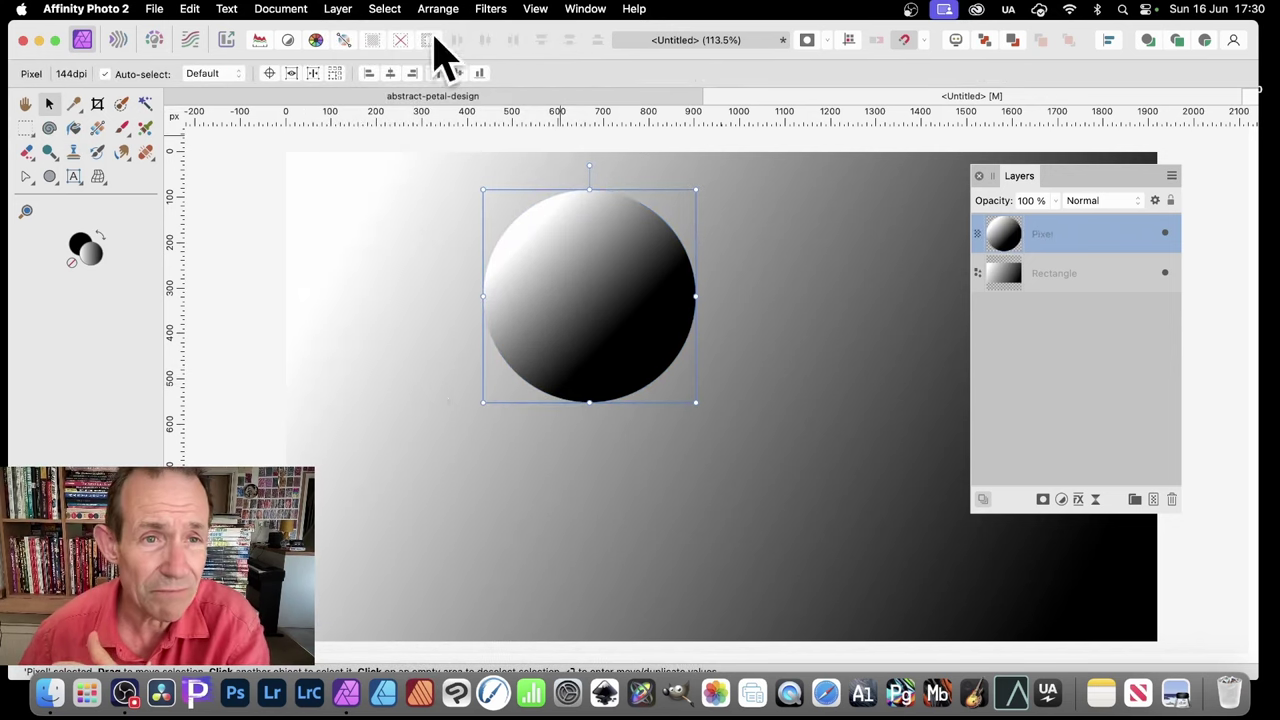
pyautogui.click(345, 8)
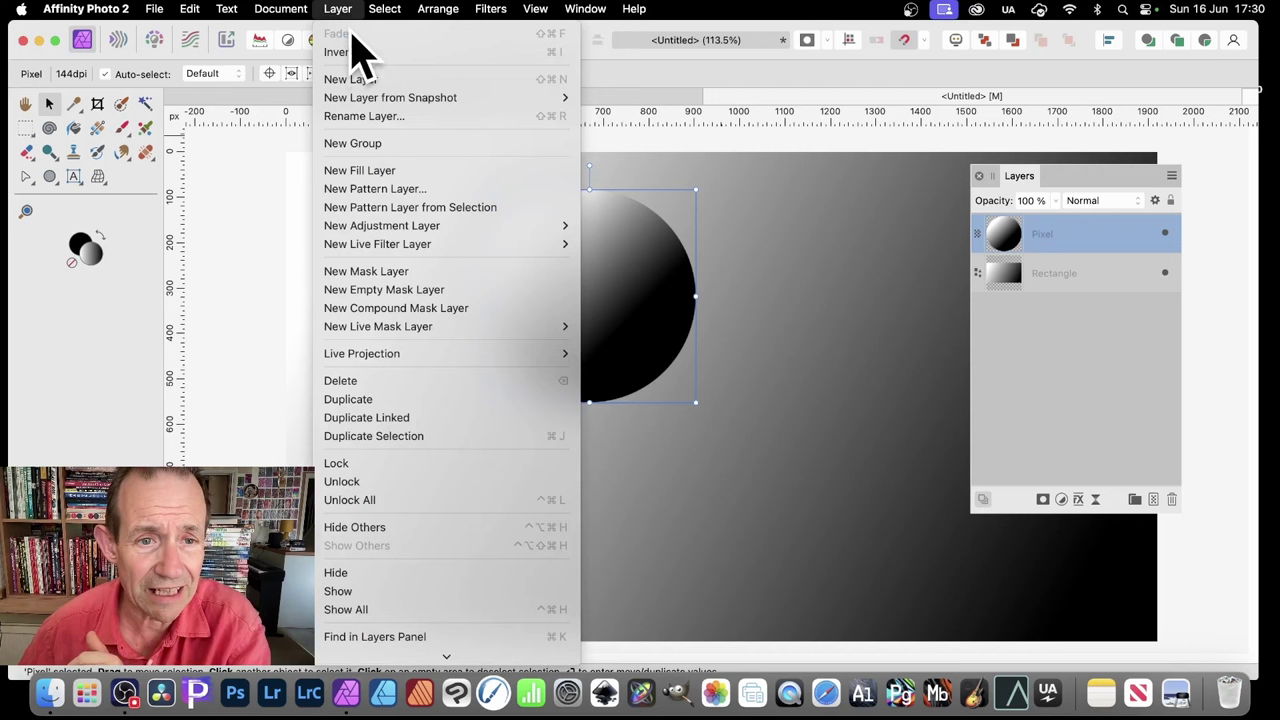
pyautogui.click(373, 208)
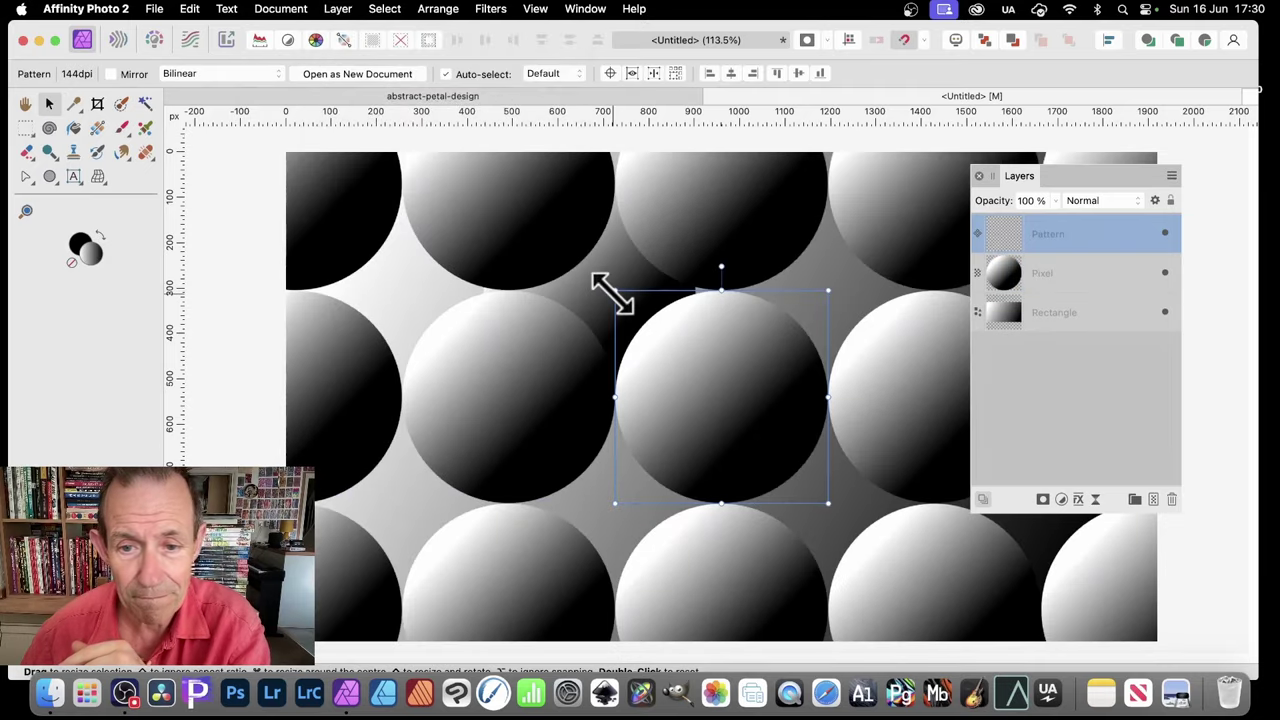
# - Shrink the pattern tile to about 99.3 px and delete the original Pixel layer
pyautogui.moveTo(612, 292); pyautogui.dragTo(793, 447)
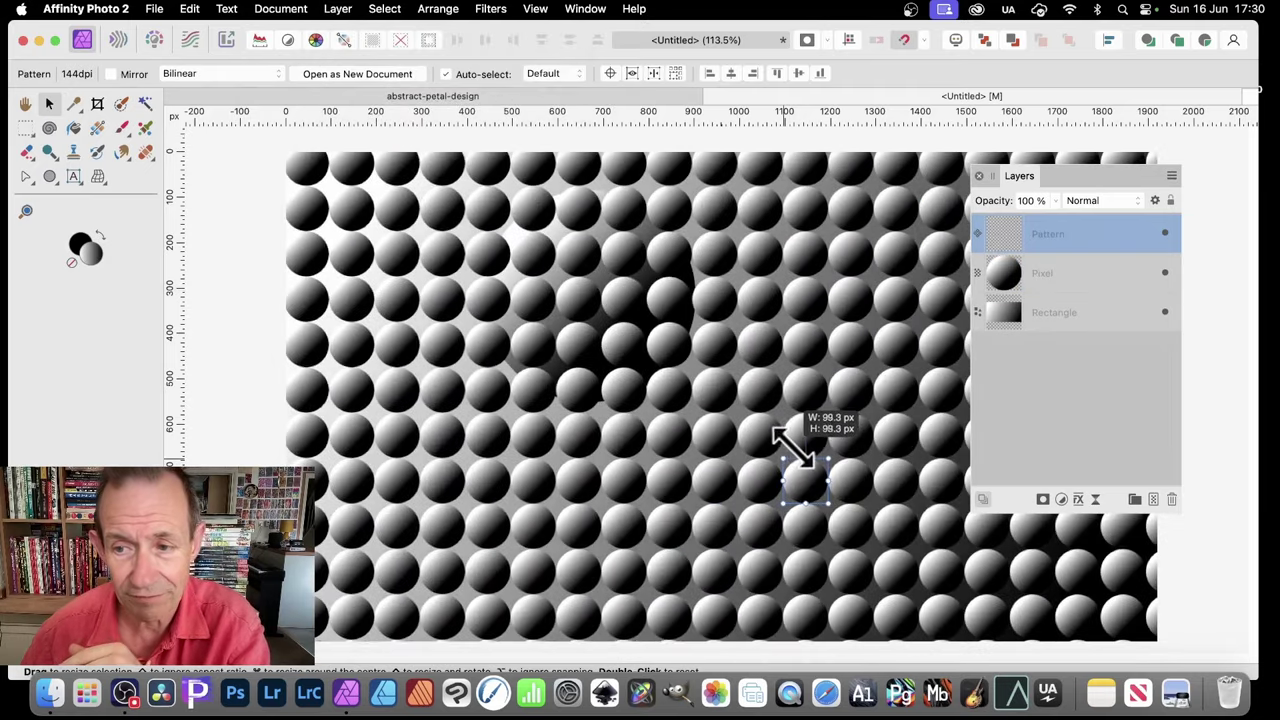
pyautogui.click(1030, 276)
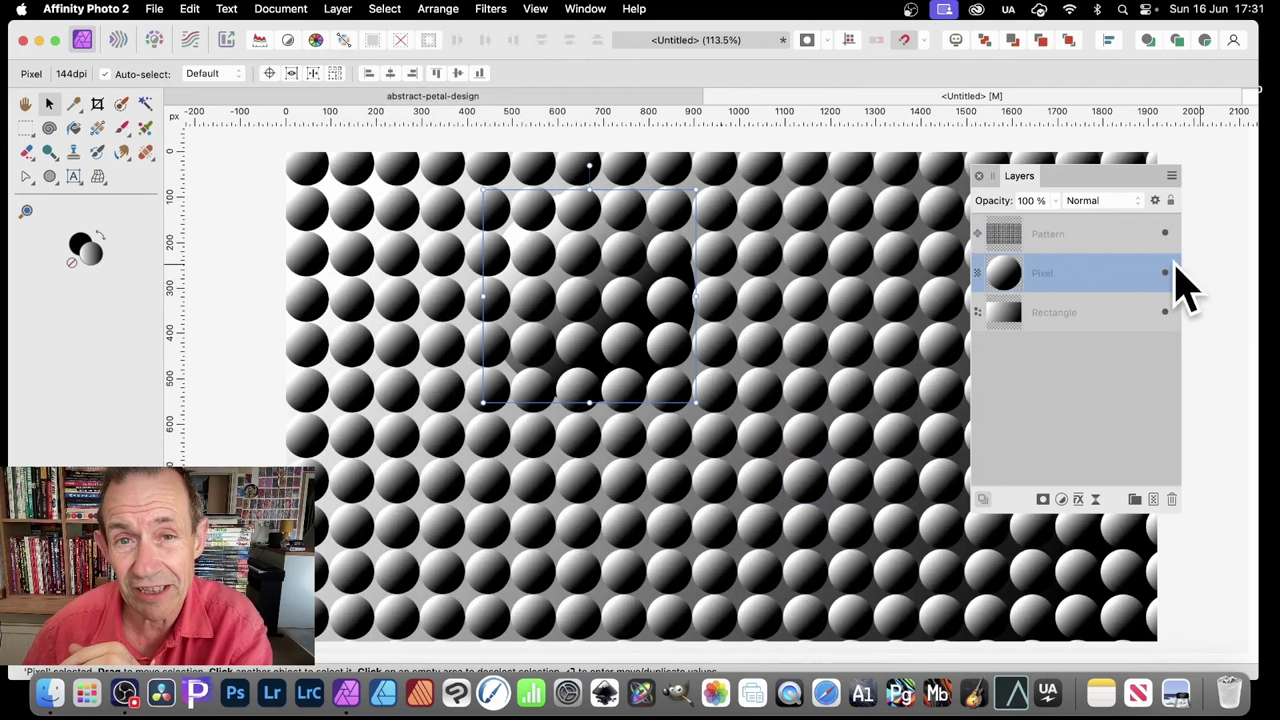
pyautogui.click(1172, 499)
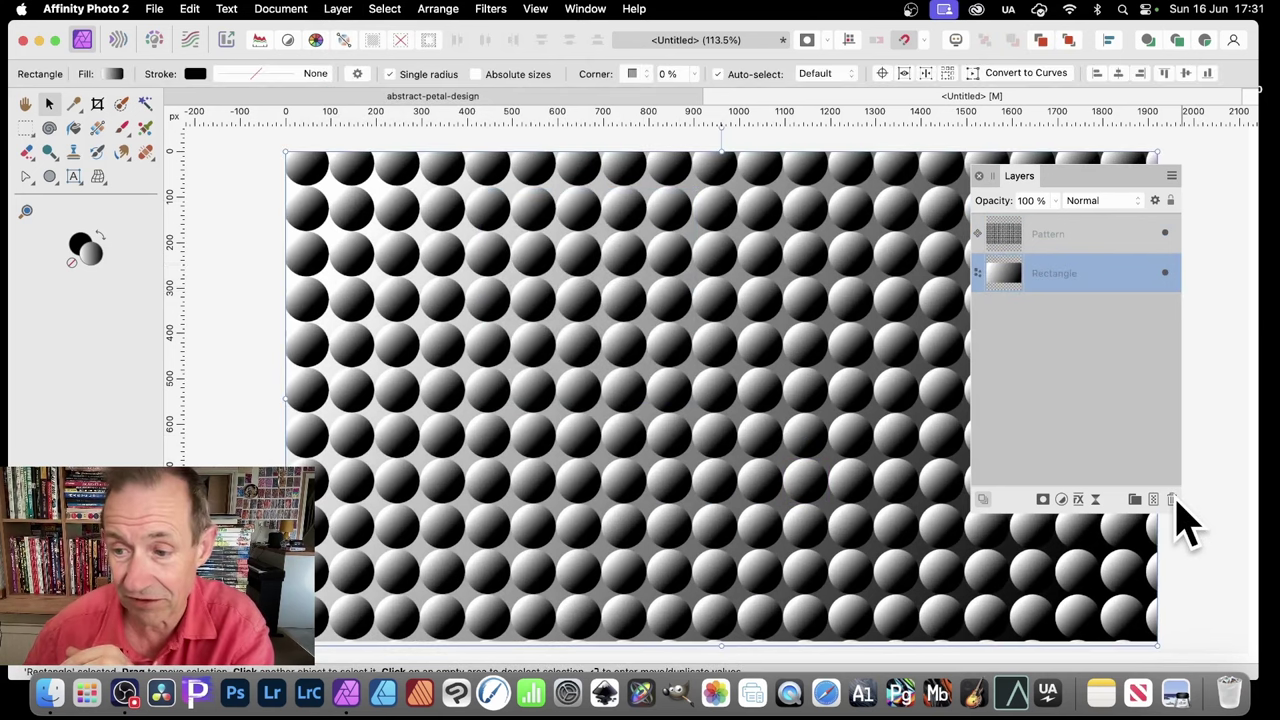
# - Set the Pattern layer's blend mode to Negation in the Layers panel
pyautogui.click(1094, 238)
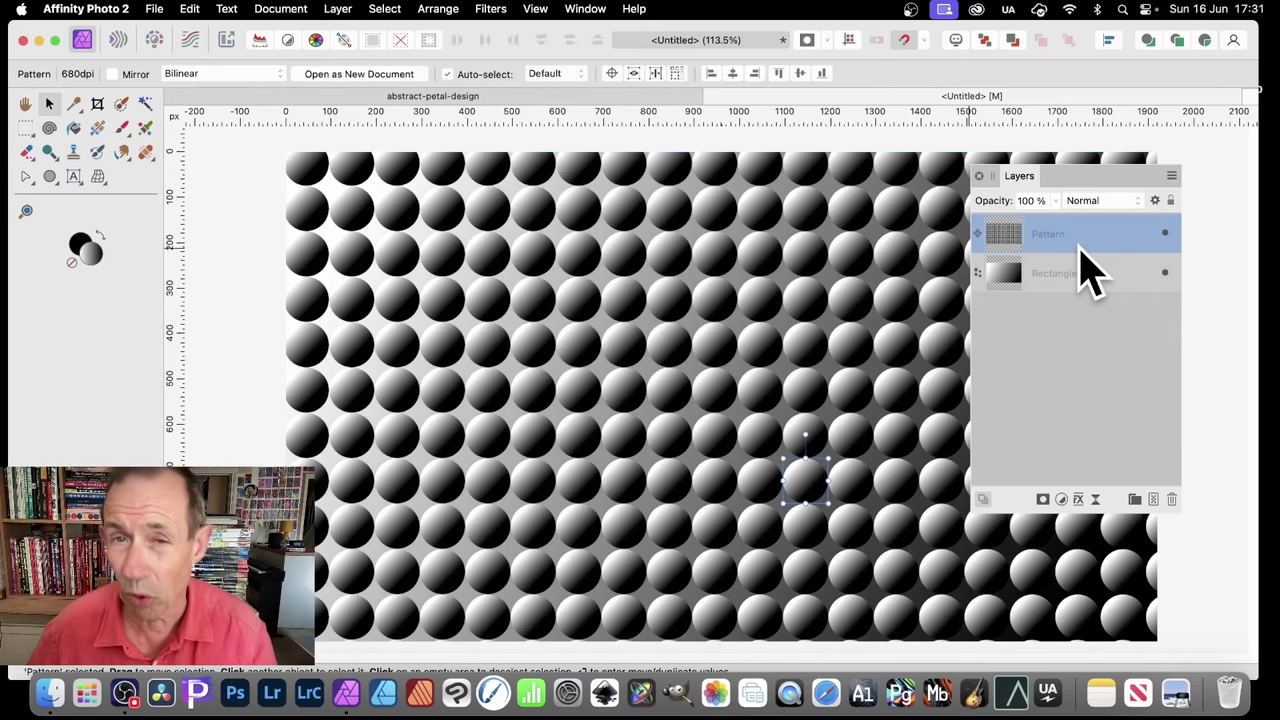
pyautogui.click(1106, 201)
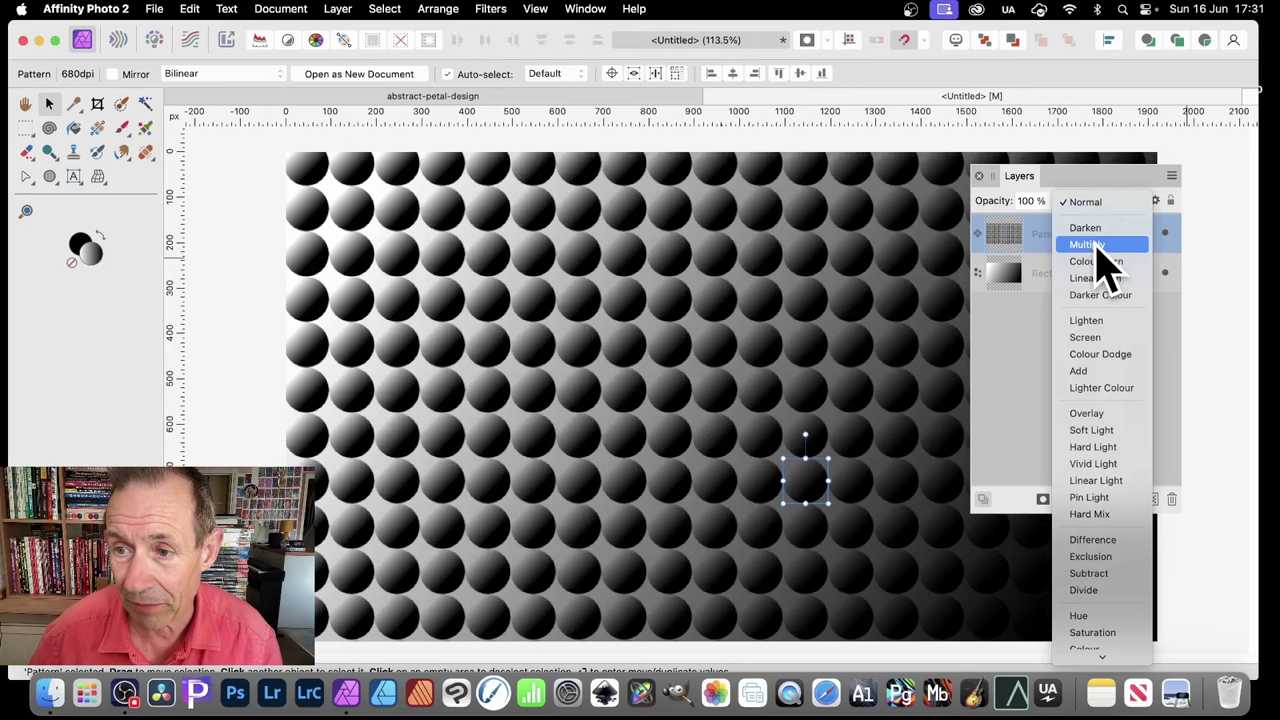
pyautogui.scroll(-2, 1100, 355)
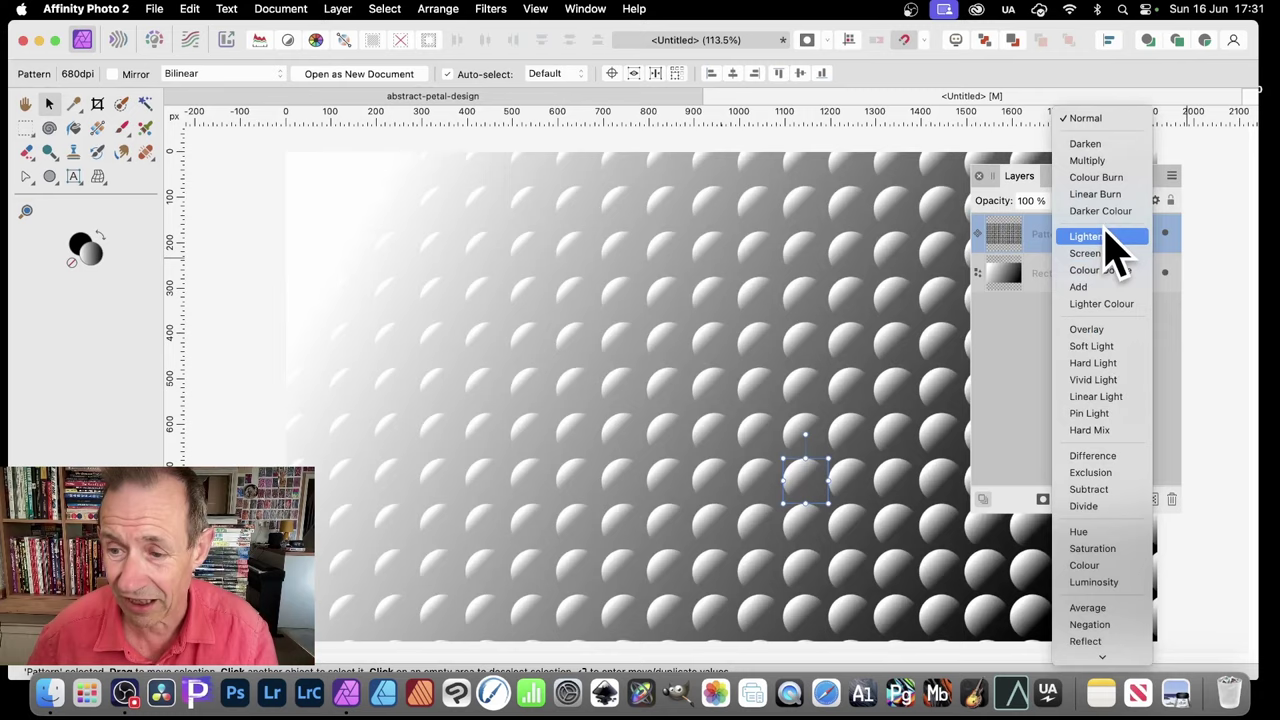
pyautogui.scroll(-1, 1108, 251)
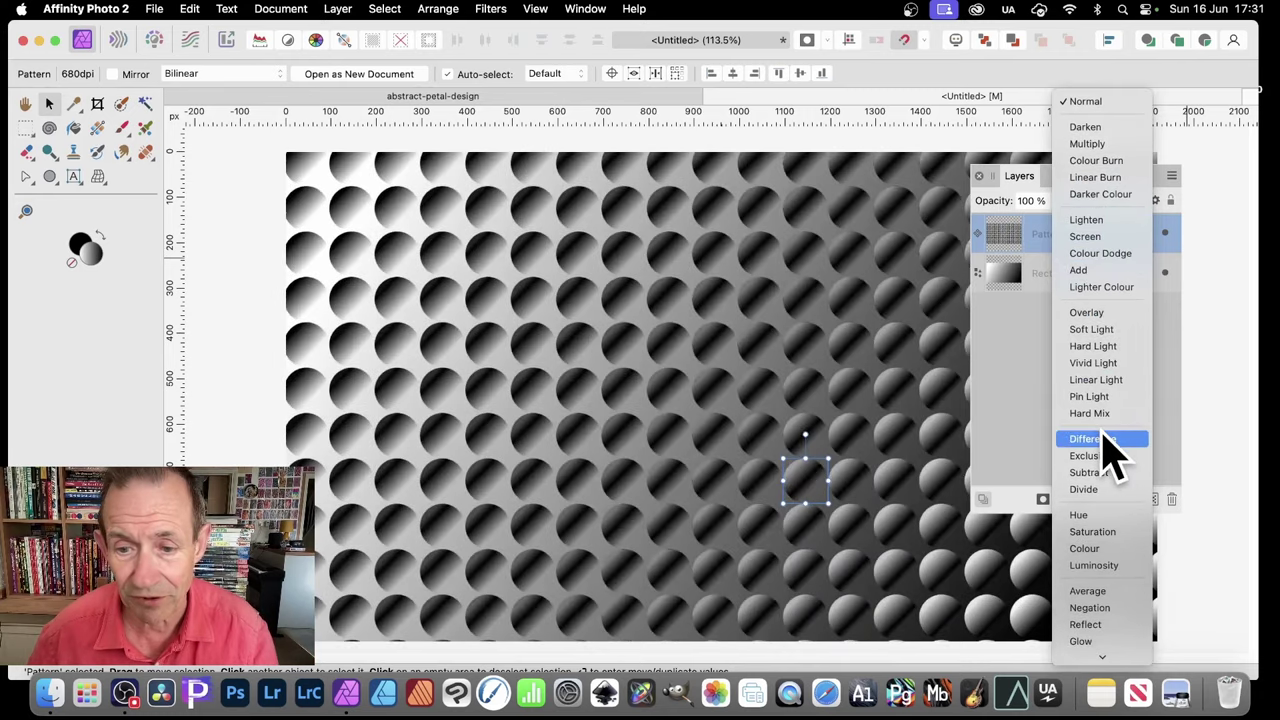
pyautogui.scroll(-2, 1110, 455)
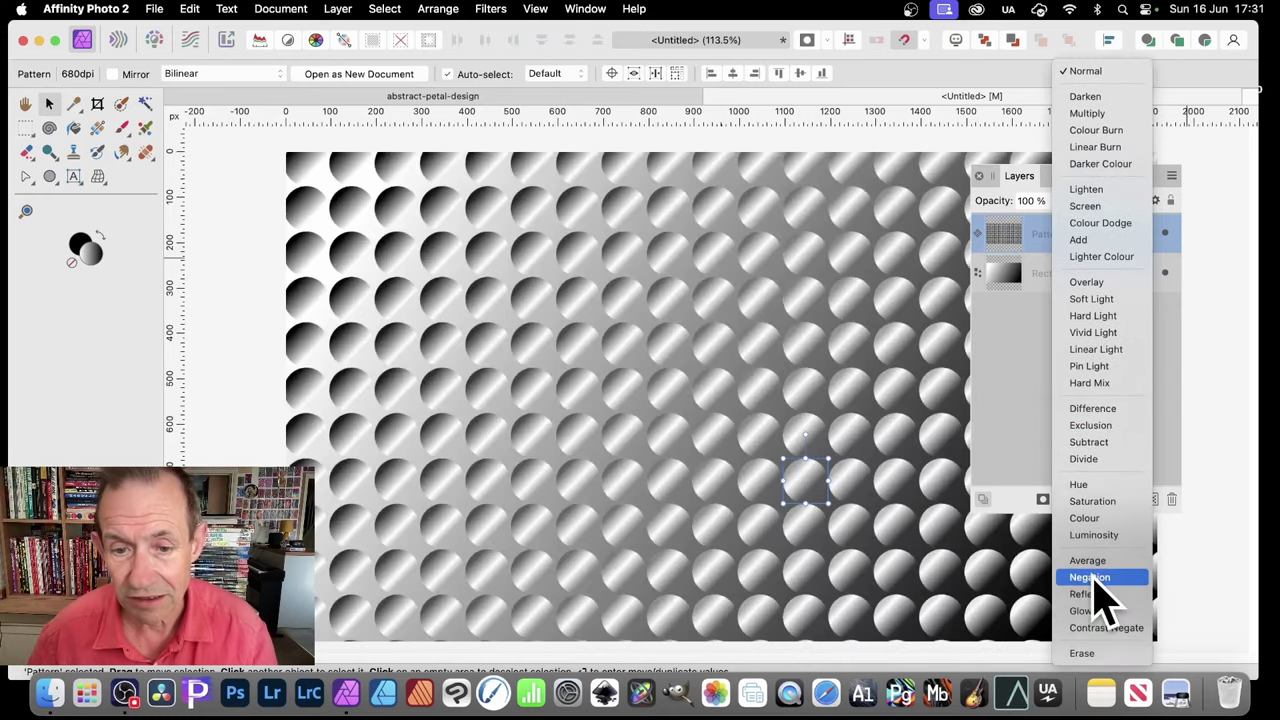
pyautogui.click(1090, 578)
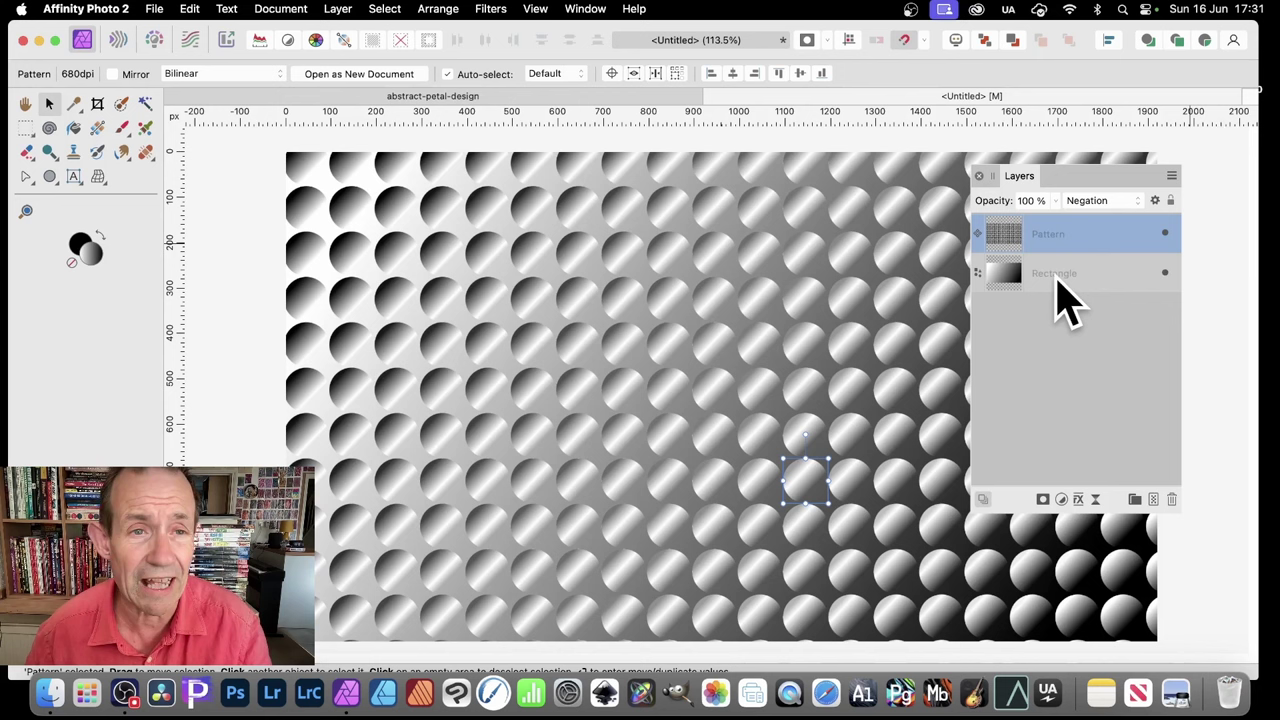
pyautogui.click(340, 8)
# - Use Layer > Merge Visible to add a merged Pixel layer above Pattern and Rectangle
pyautogui.scroll(-5, 365, 120)
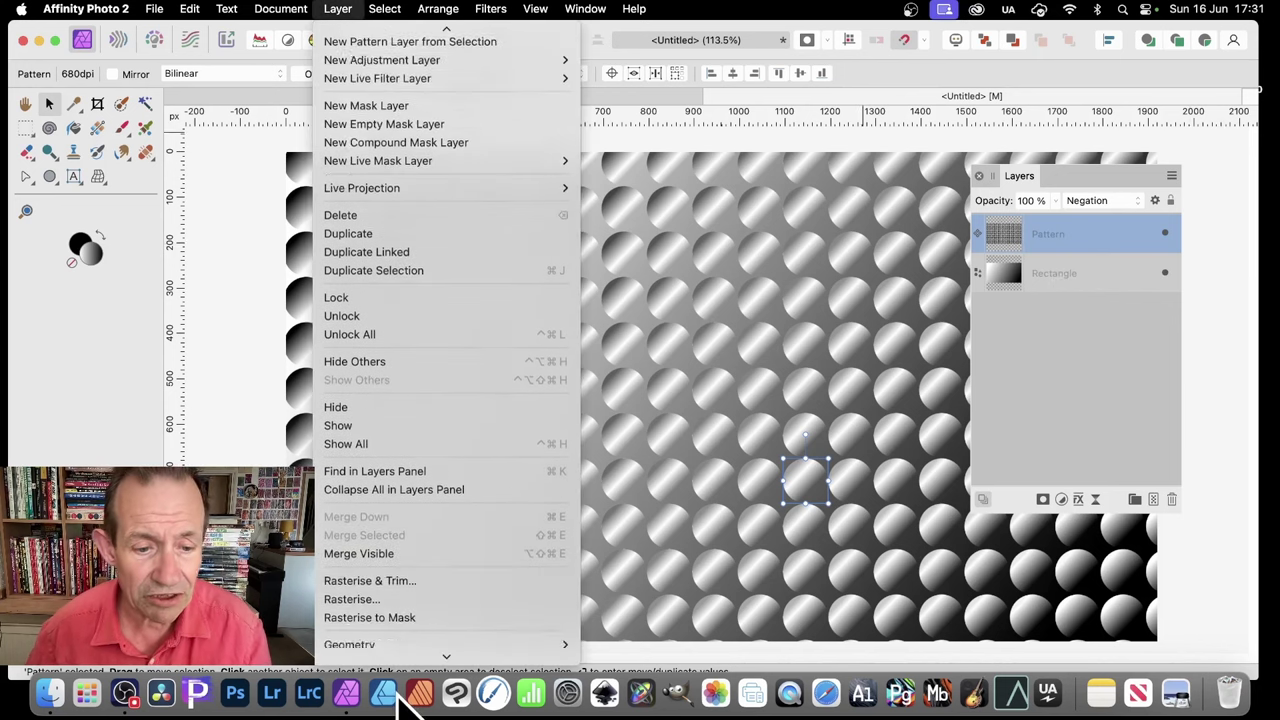
pyautogui.click(418, 494)
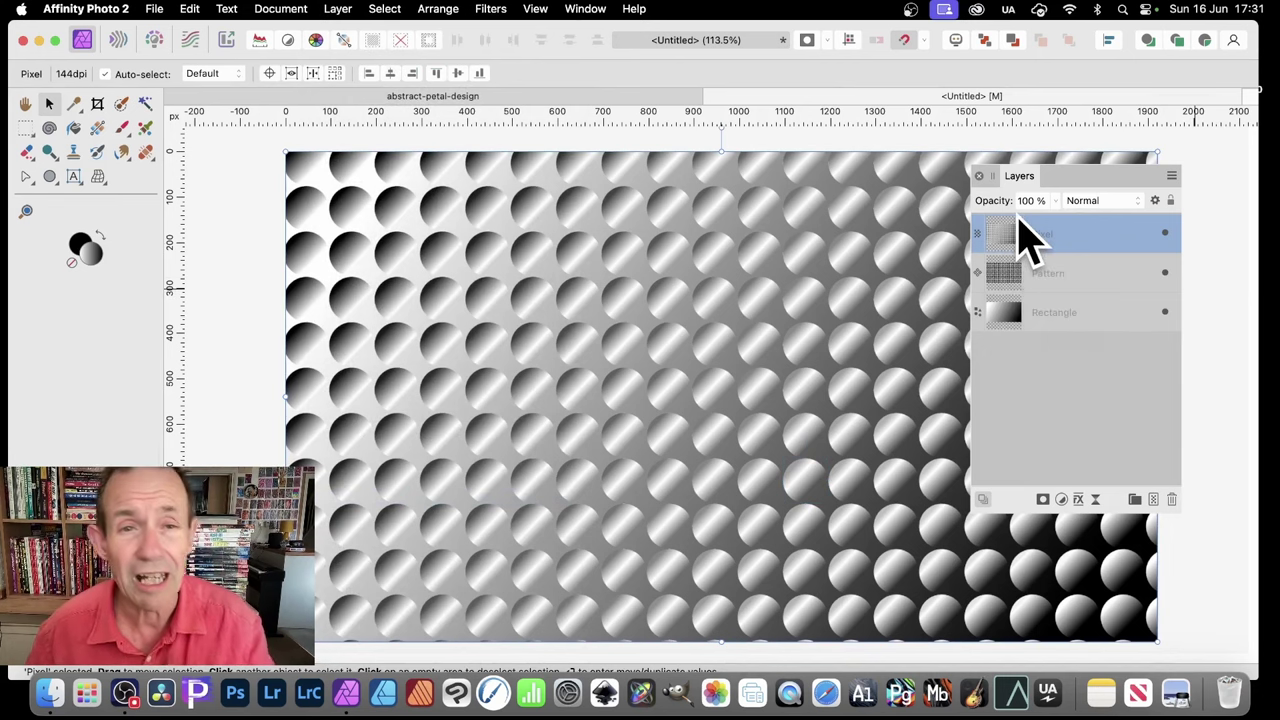
# - Start Filters > Distort > Deform, place four pins and swirl the pattern around the centre
pyautogui.click(491, 10)
pyautogui.moveTo(515, 72)
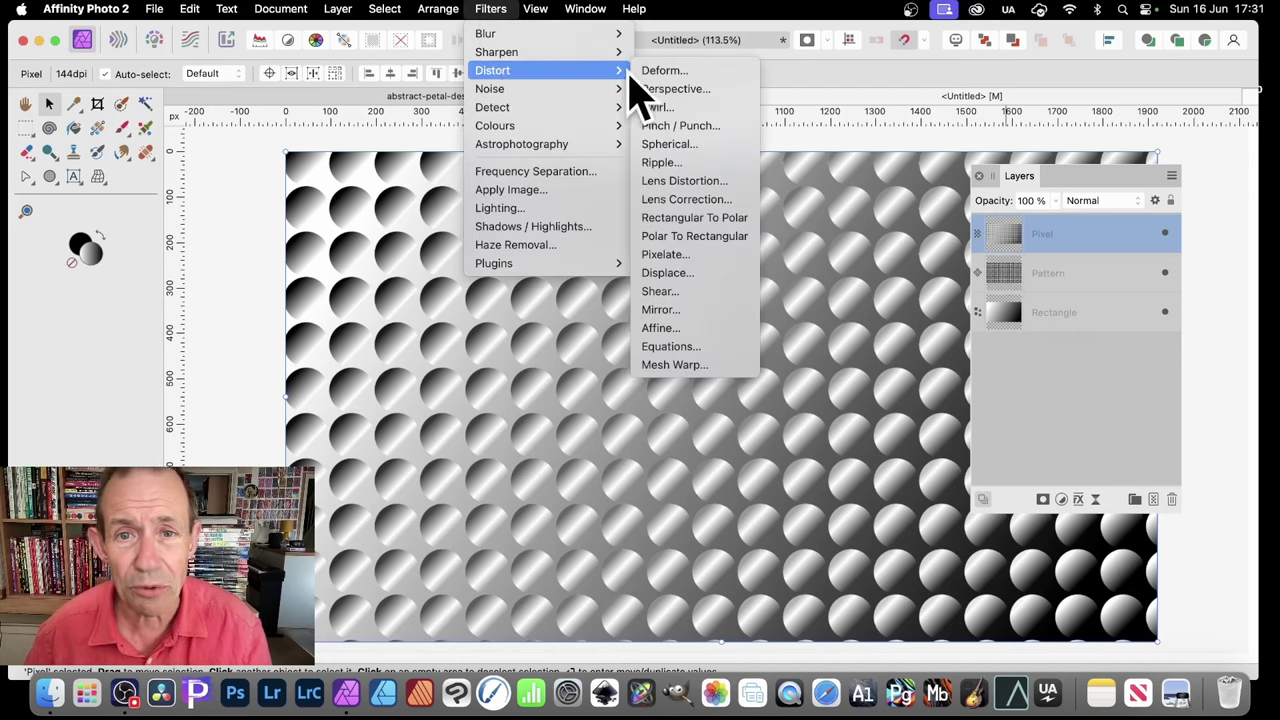
pyautogui.click(697, 72)
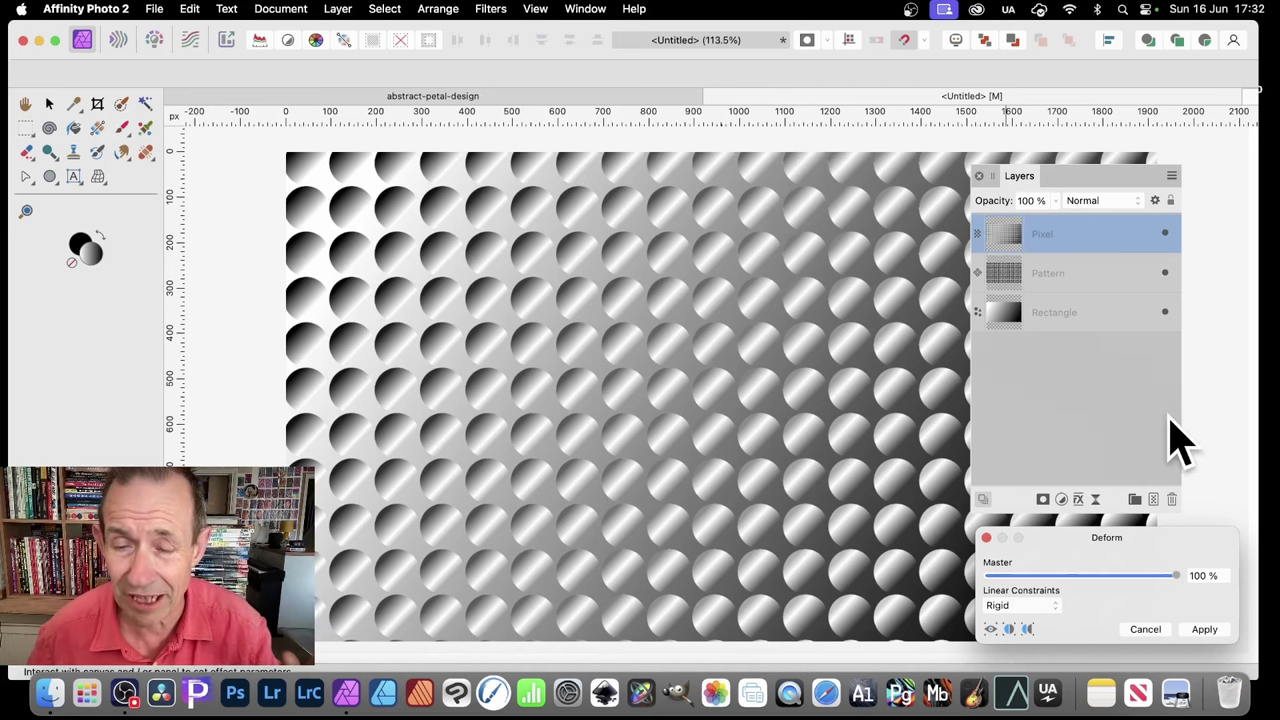
pyautogui.moveTo(1128, 541); pyautogui.dragTo(829, 314)
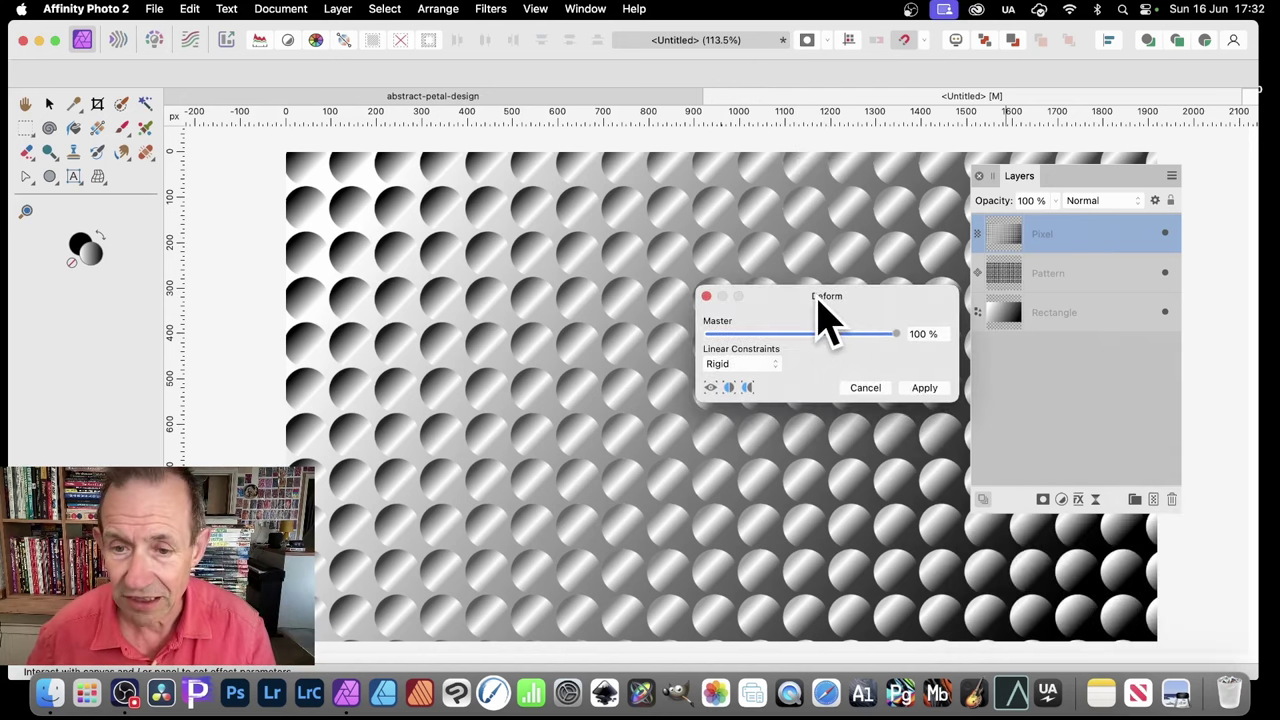
pyautogui.click(512, 289)
pyautogui.click(582, 425)
pyautogui.click(773, 459)
pyautogui.click(676, 513)
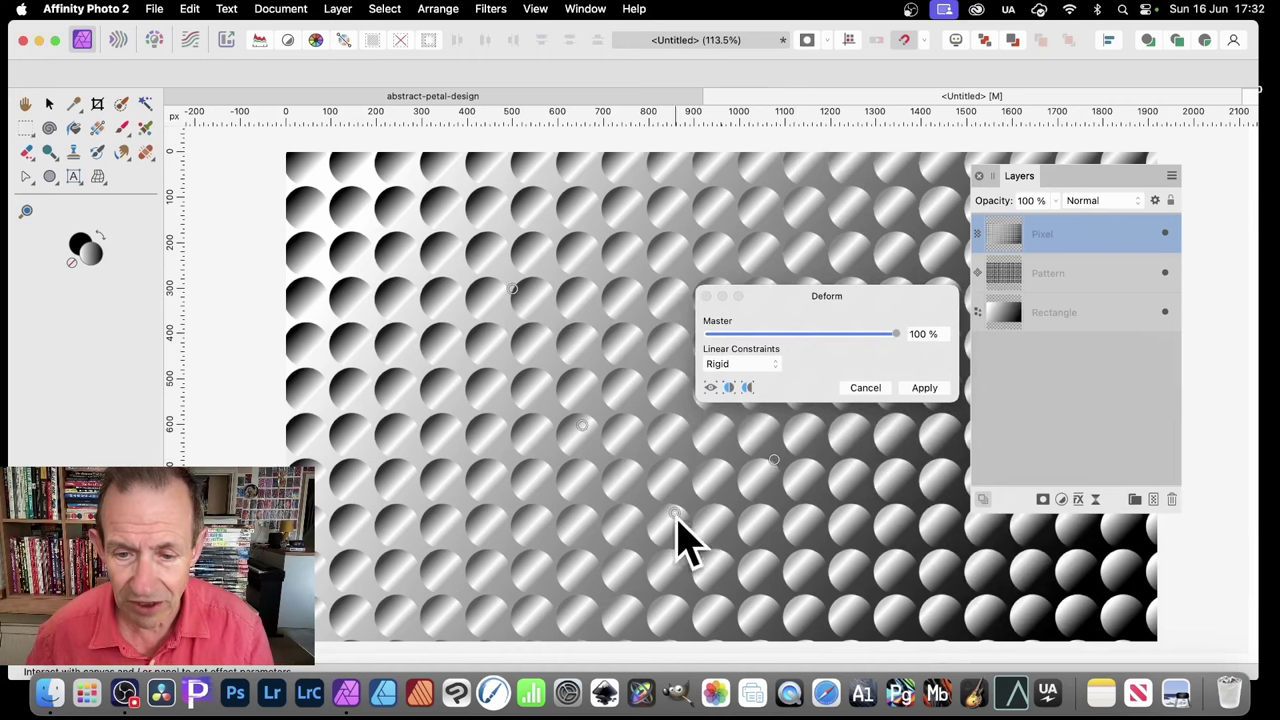
pyautogui.moveTo(675, 514); pyautogui.dragTo(589, 343)
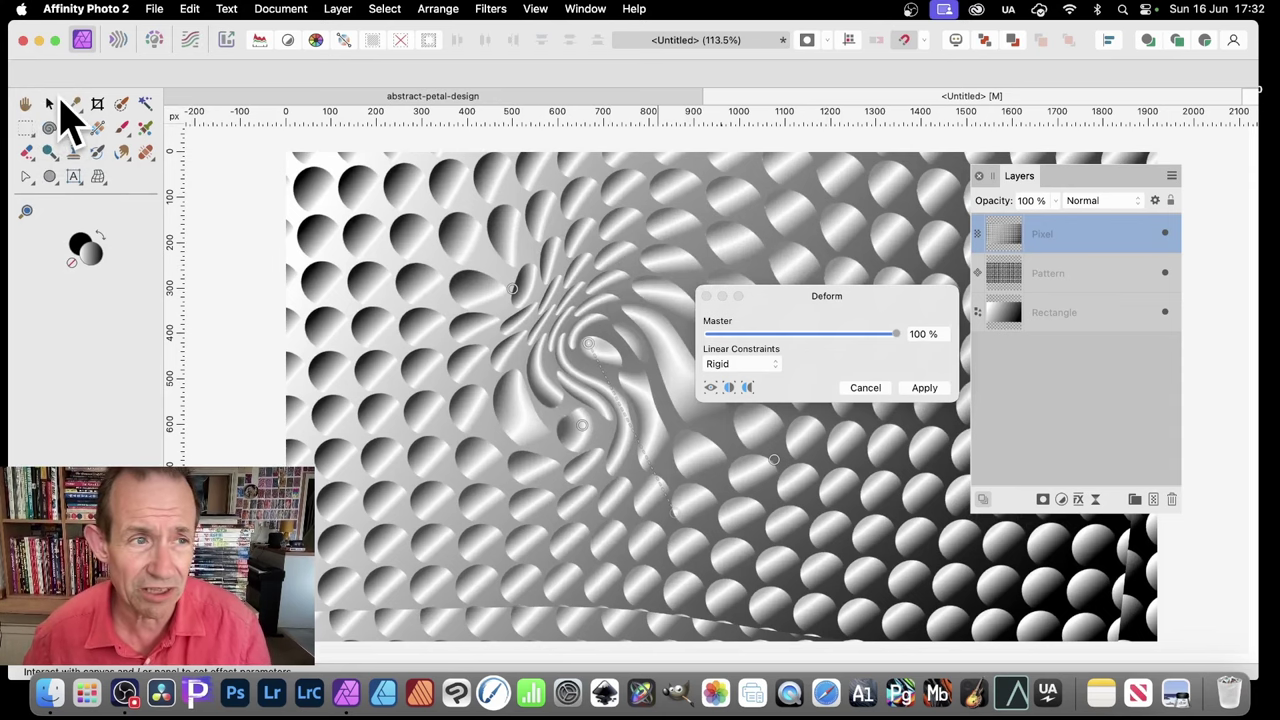
# - Warp the left, upper and lower-right areas into wavy stretched stripes with more pins
pyautogui.moveTo(486, 443); pyautogui.dragTo(364, 603)
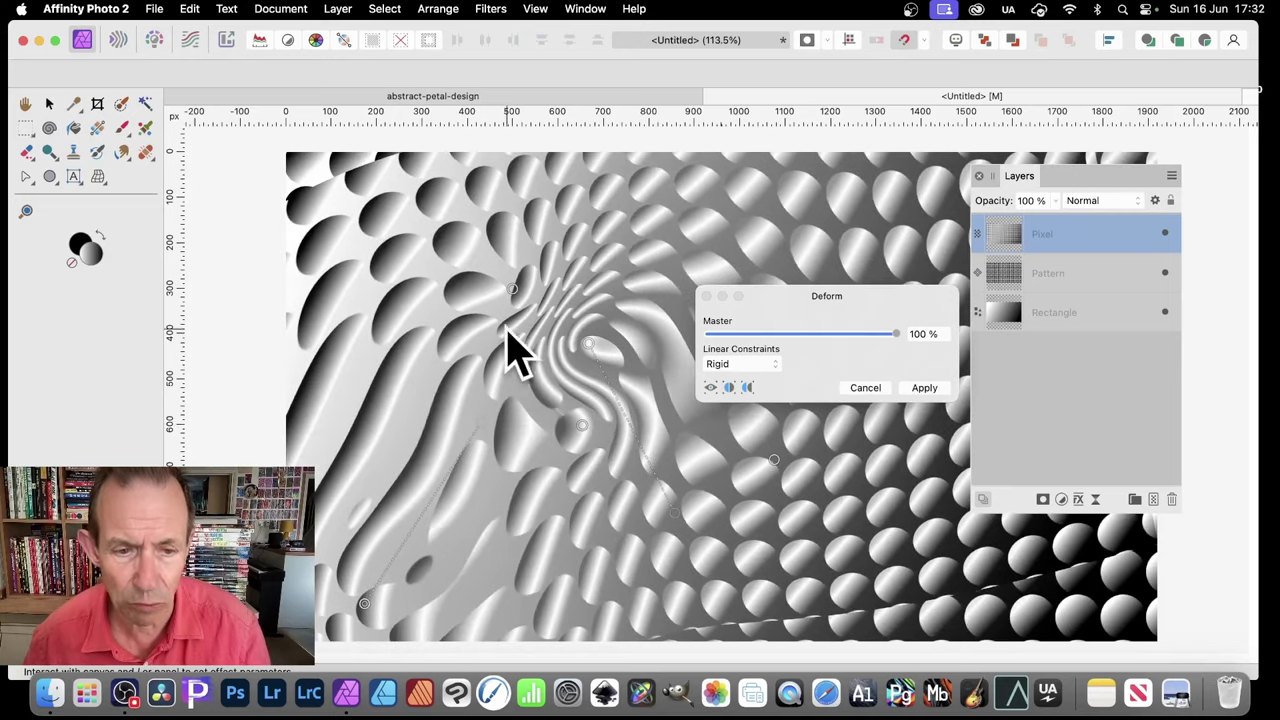
pyautogui.moveTo(500, 451); pyautogui.dragTo(356, 228)
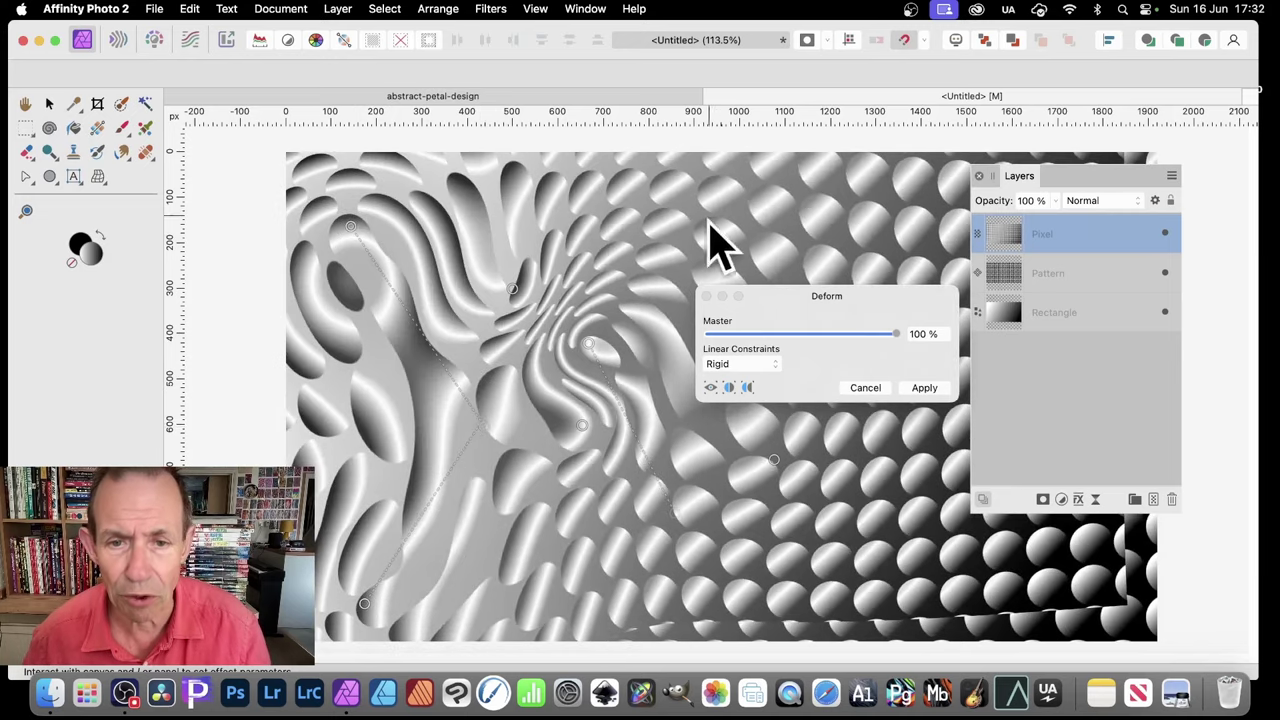
pyautogui.moveTo(700, 280)
pyautogui.mouseDown()
pyautogui.moveTo(686, 271)
pyautogui.moveTo(1095, 165)
pyautogui.moveTo(1006, 200)
pyautogui.moveTo(657, 277)
pyautogui.moveTo(769, 260)
pyautogui.mouseUp()
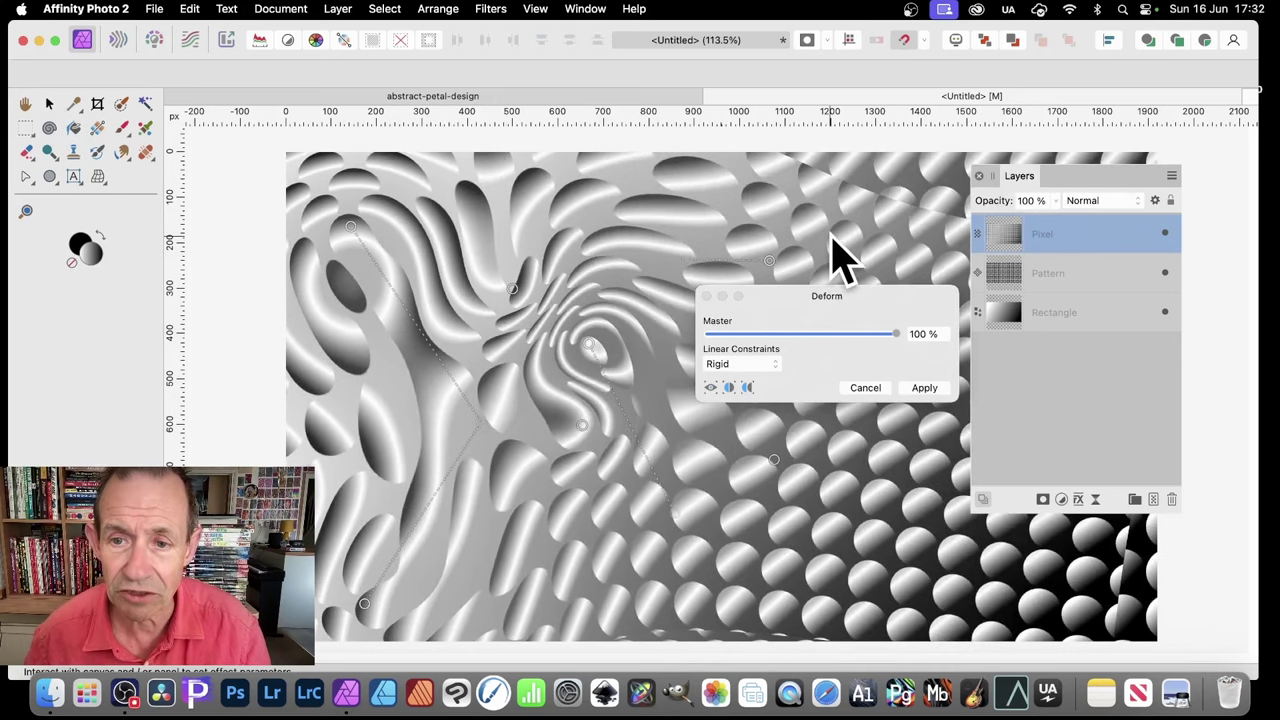
pyautogui.click(830, 237)
pyautogui.moveTo(830, 237); pyautogui.dragTo(1097, 143)
pyautogui.click(737, 471)
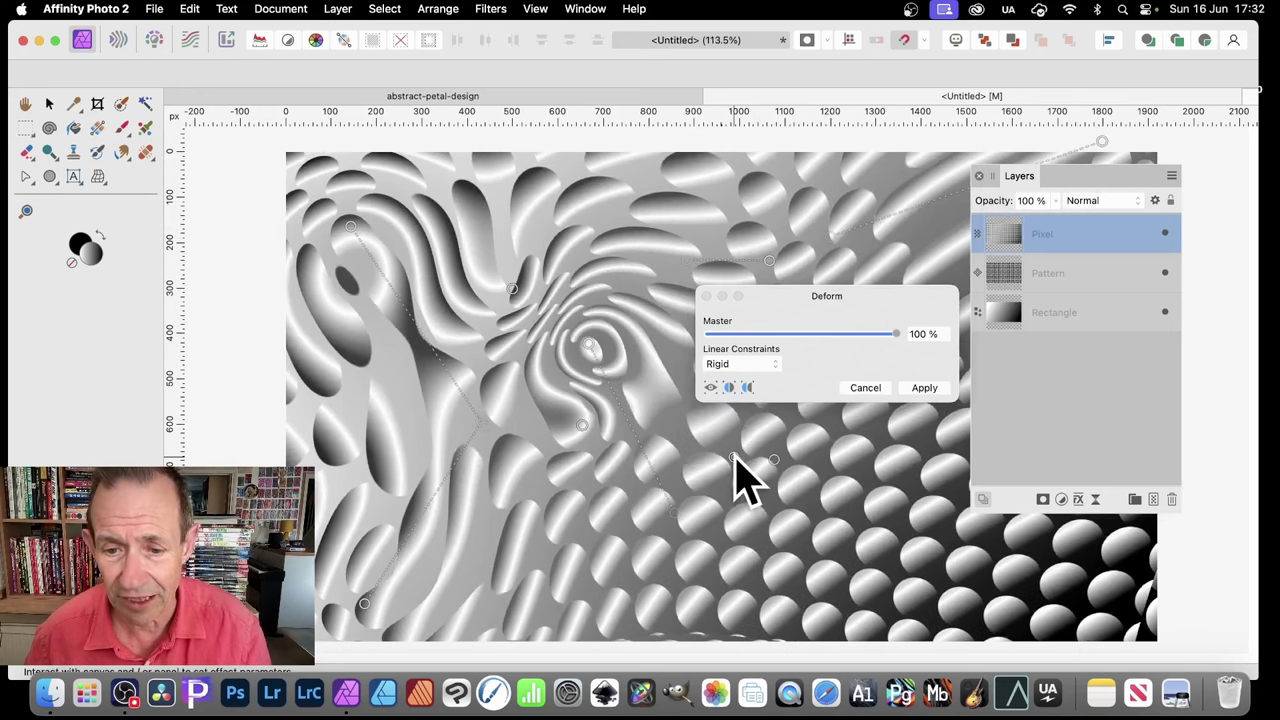
pyautogui.moveTo(737, 471); pyautogui.dragTo(962, 606)
# - Keep Linear Constraints on Rigid, warp the lower-left and lower middle, and apply the deform
pyautogui.click(740, 364)
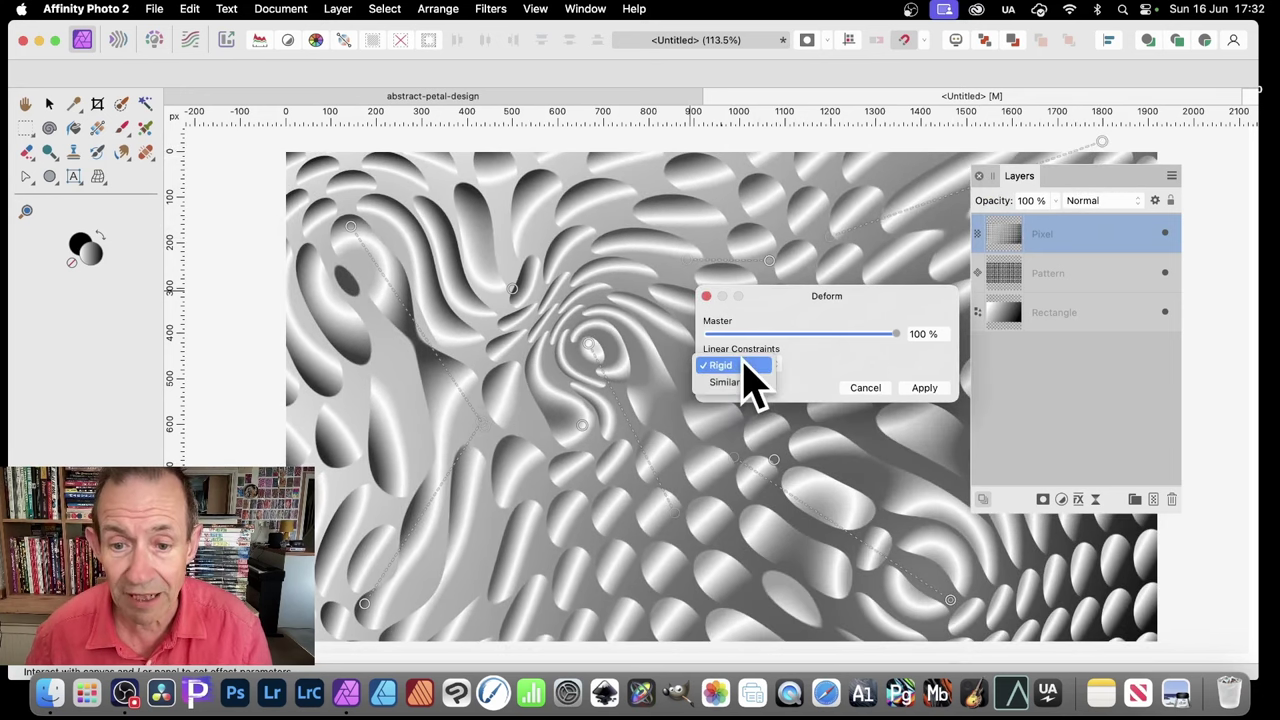
pyautogui.click(744, 384)
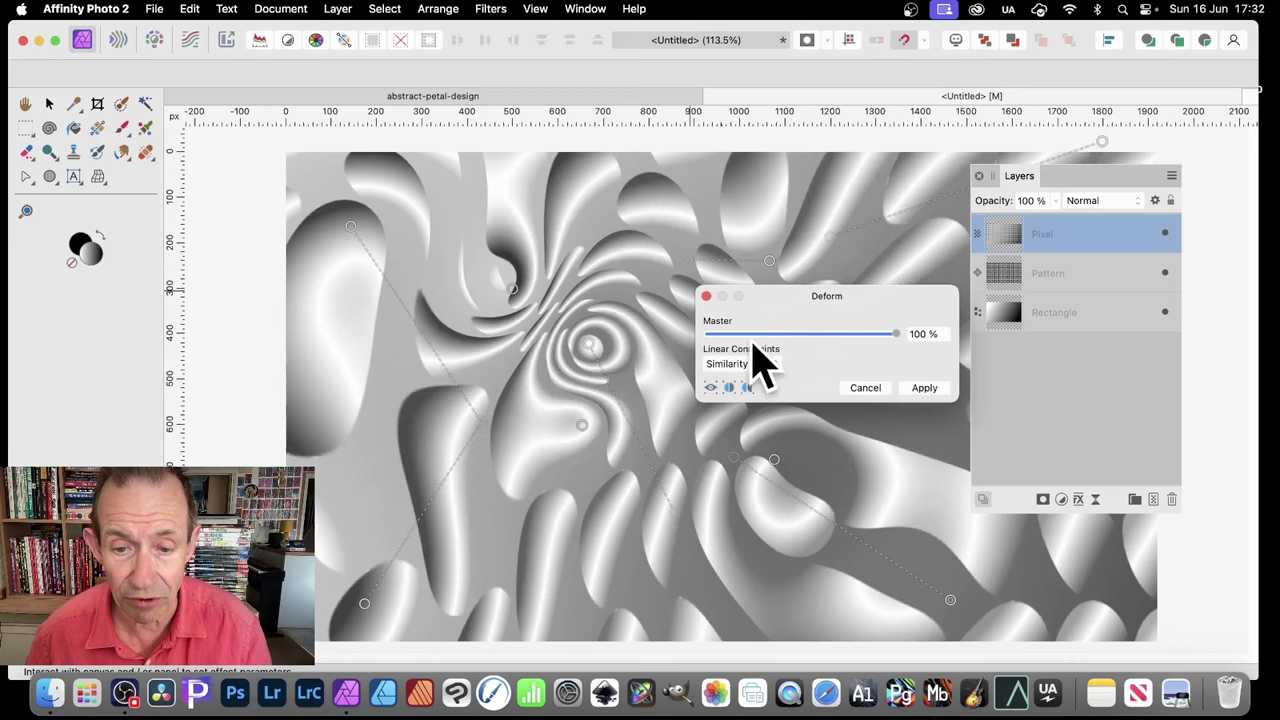
pyautogui.click(757, 366)
pyautogui.click(755, 350)
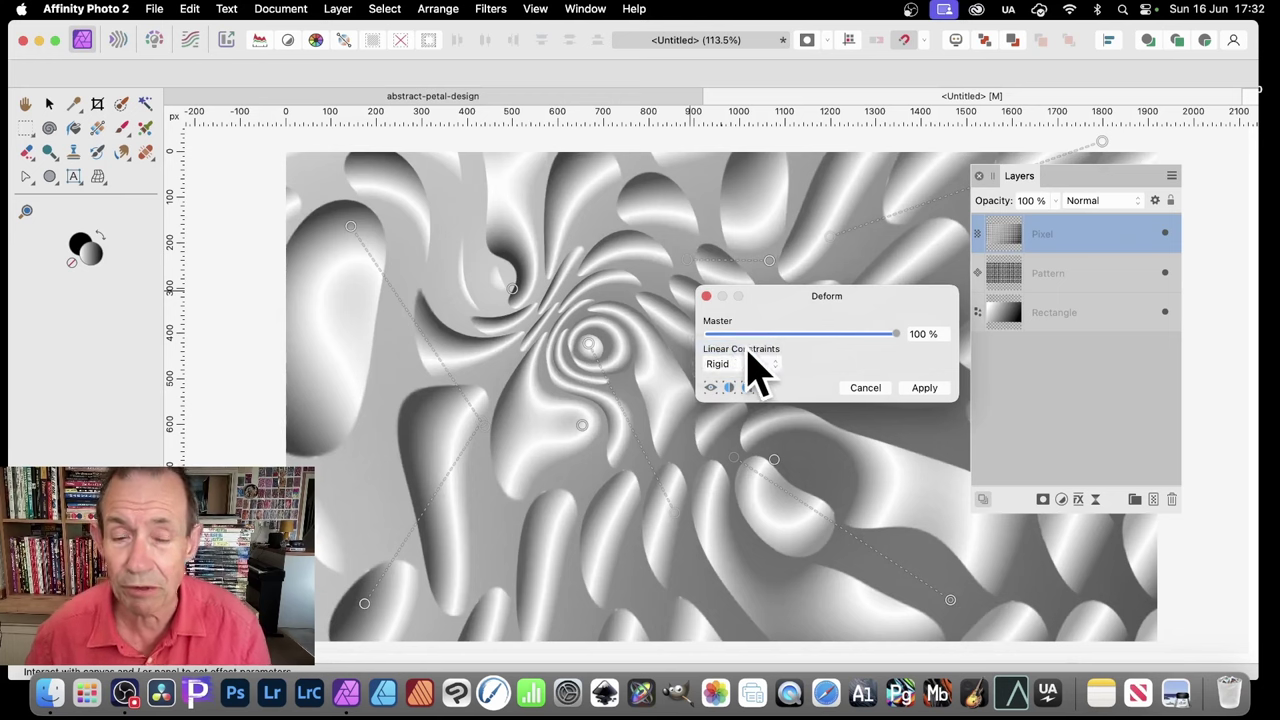
pyautogui.moveTo(651, 377); pyautogui.dragTo(543, 537)
pyautogui.moveTo(514, 429); pyautogui.dragTo(547, 399)
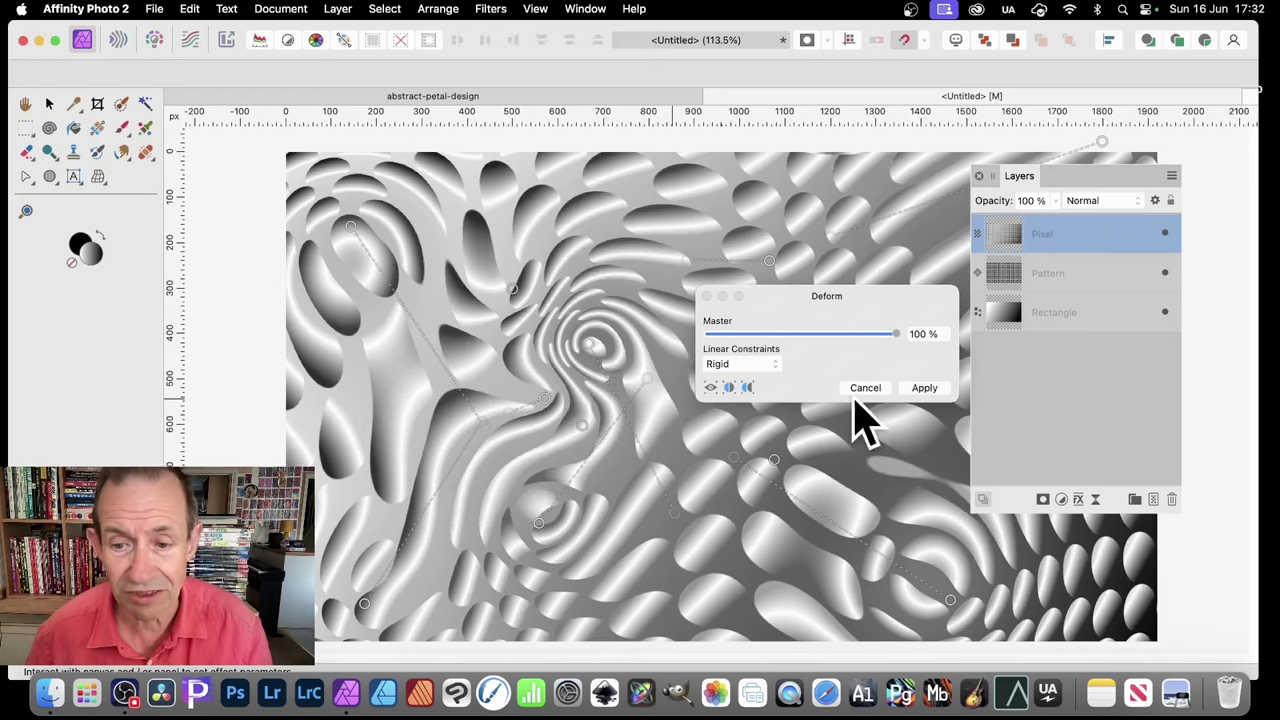
pyautogui.click(924, 387)
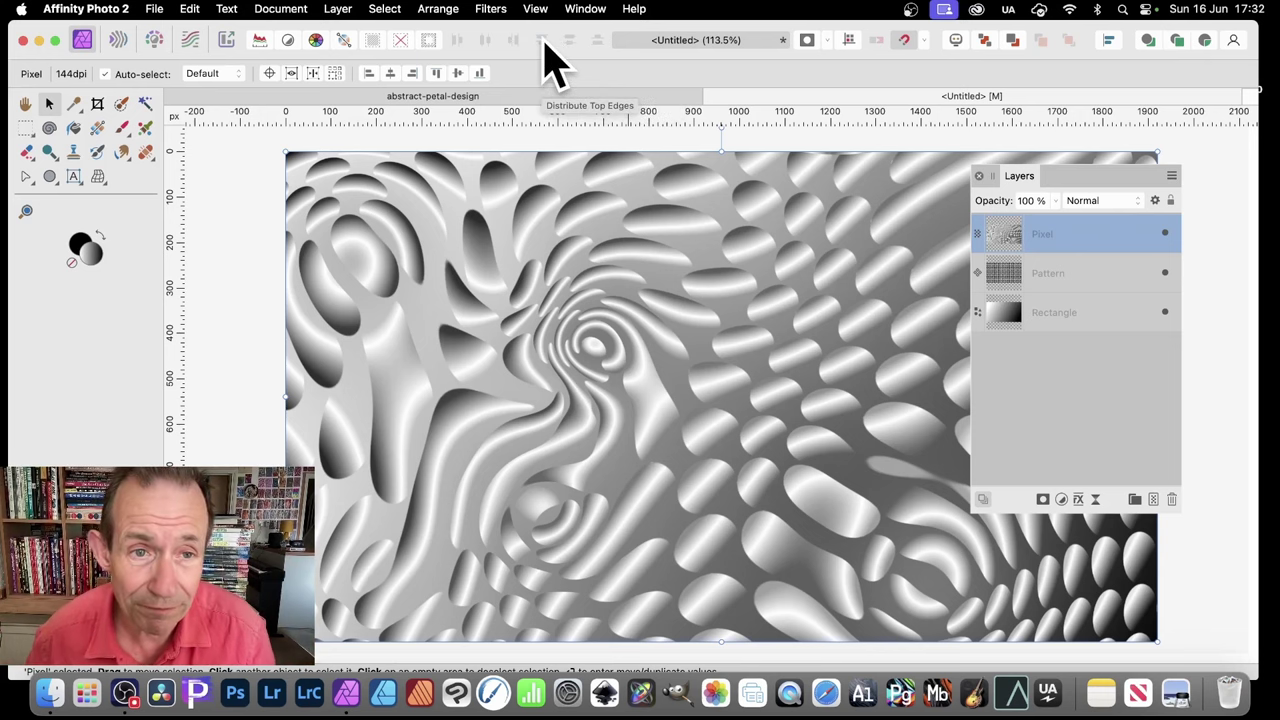
# - Create a New Pattern Layer from the warped image and shrink it to tile the canvas
pyautogui.click(338, 9)
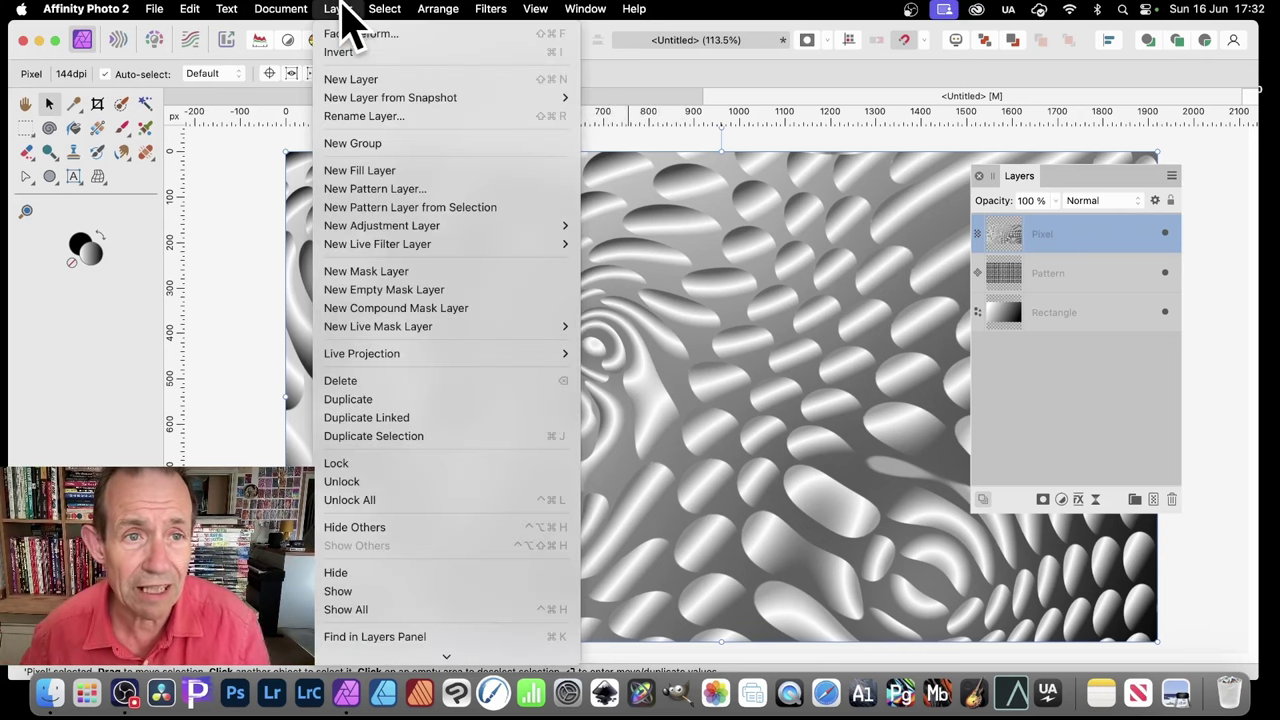
pyautogui.click(377, 211)
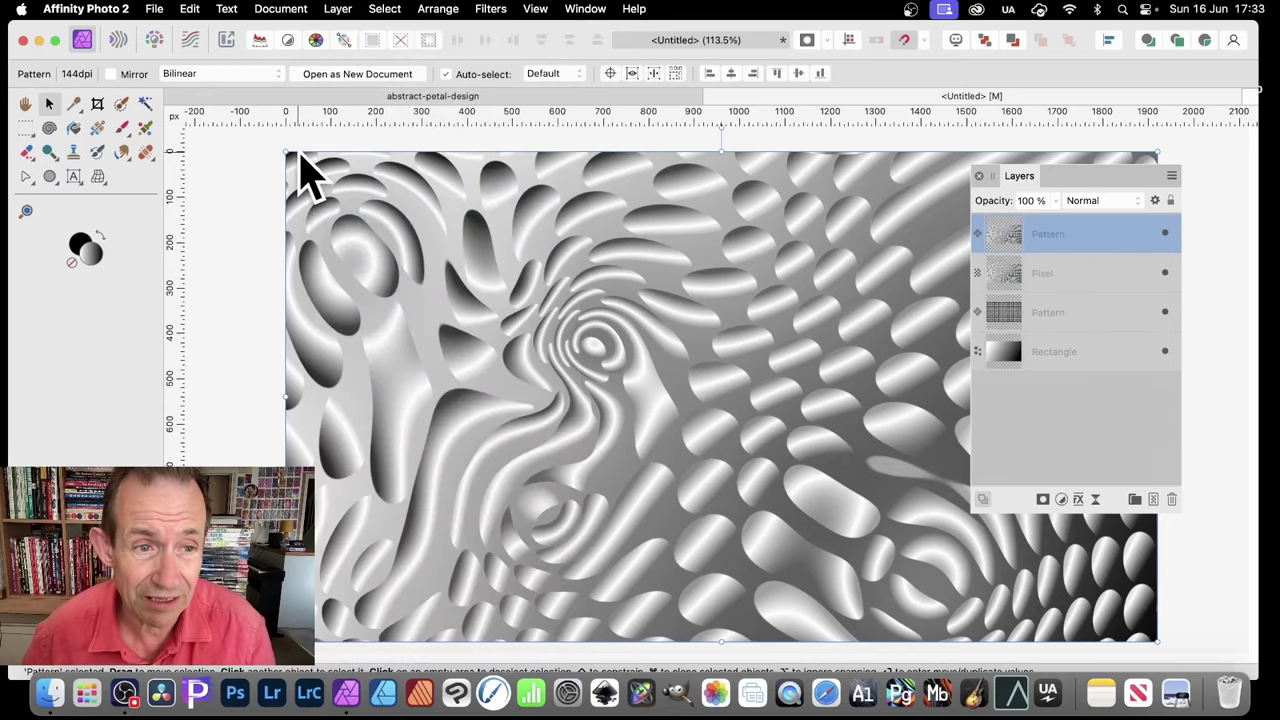
pyautogui.moveTo(287, 153); pyautogui.dragTo(651, 433)
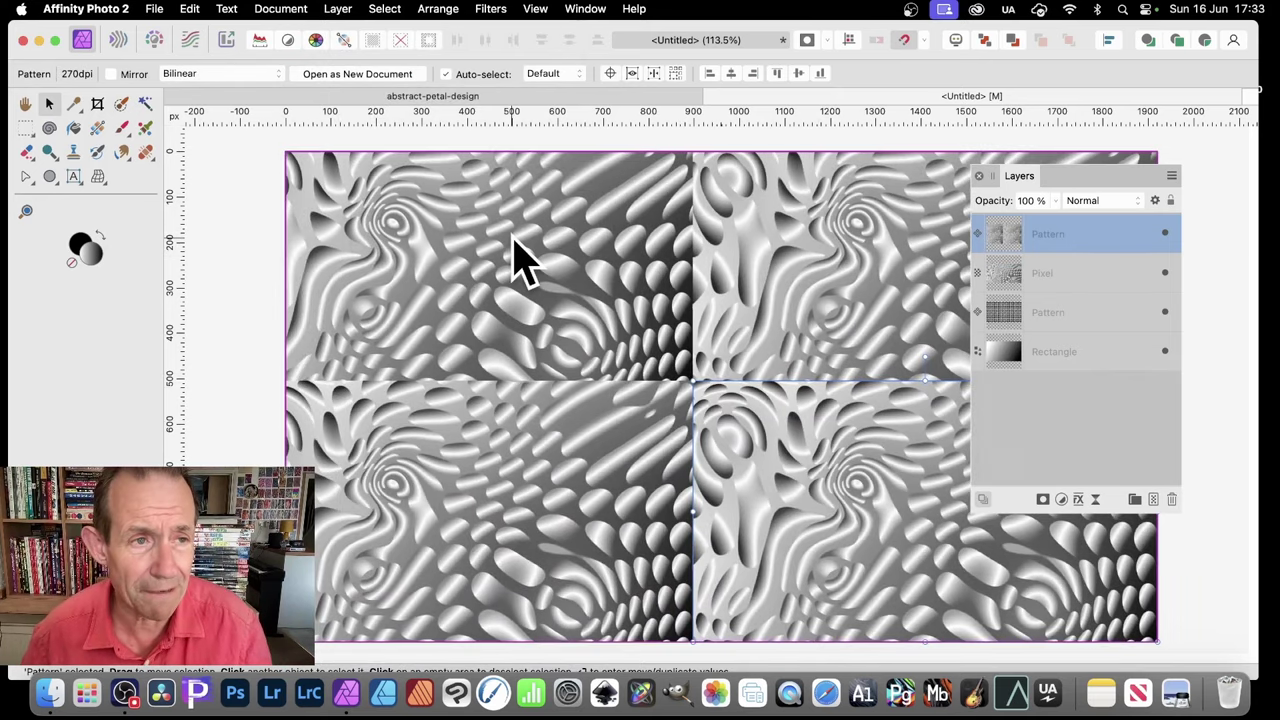
# - Turn on Mirror for a kaleidoscope tile, shrink it further and shift it up-left
pyautogui.click(111, 74)
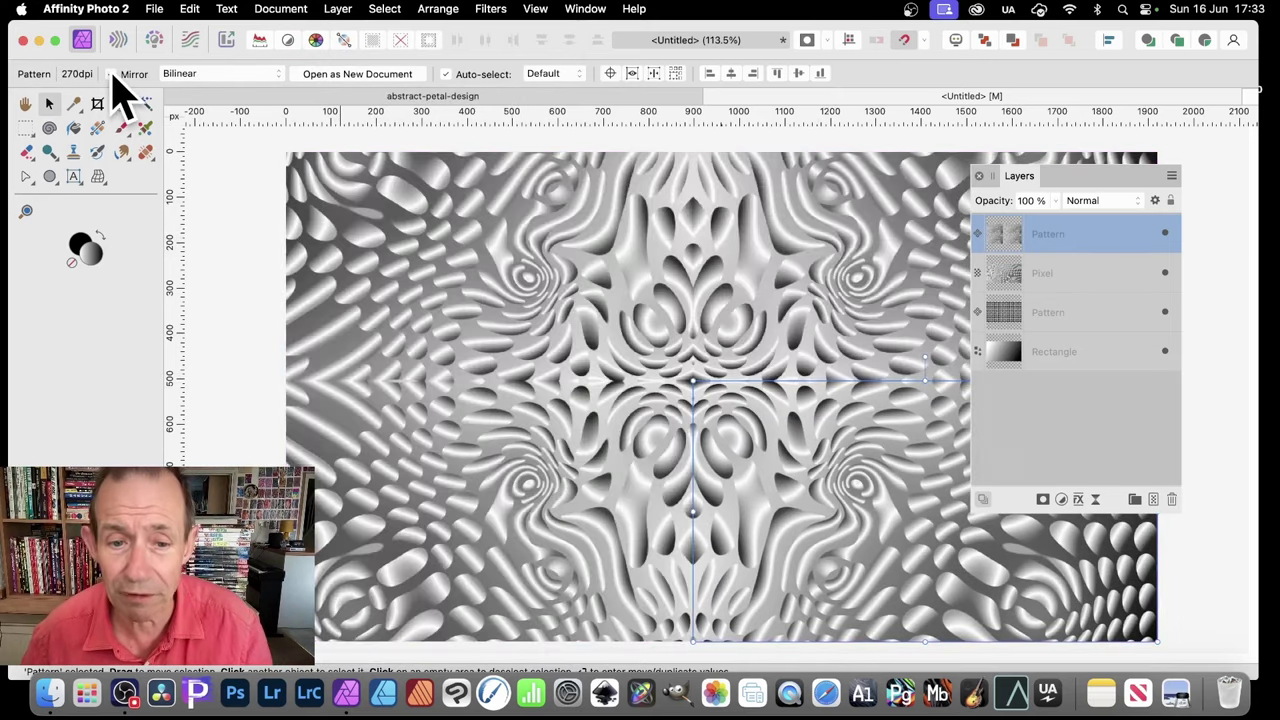
pyautogui.moveTo(692, 381); pyautogui.dragTo(797, 462)
pyautogui.moveTo(630, 420); pyautogui.dragTo(482, 320)
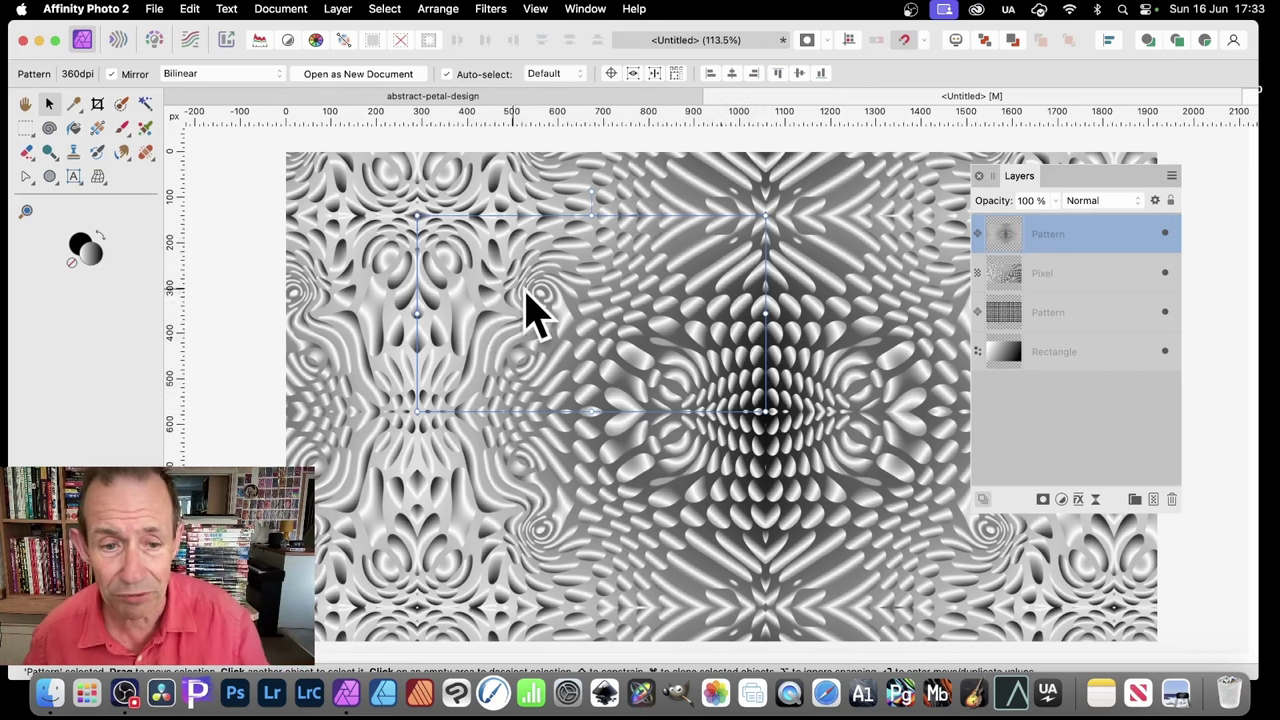
# - Duplicate the Pattern layer, then shift the copy down-right and rotate it clockwise
pyautogui.click(338, 9)
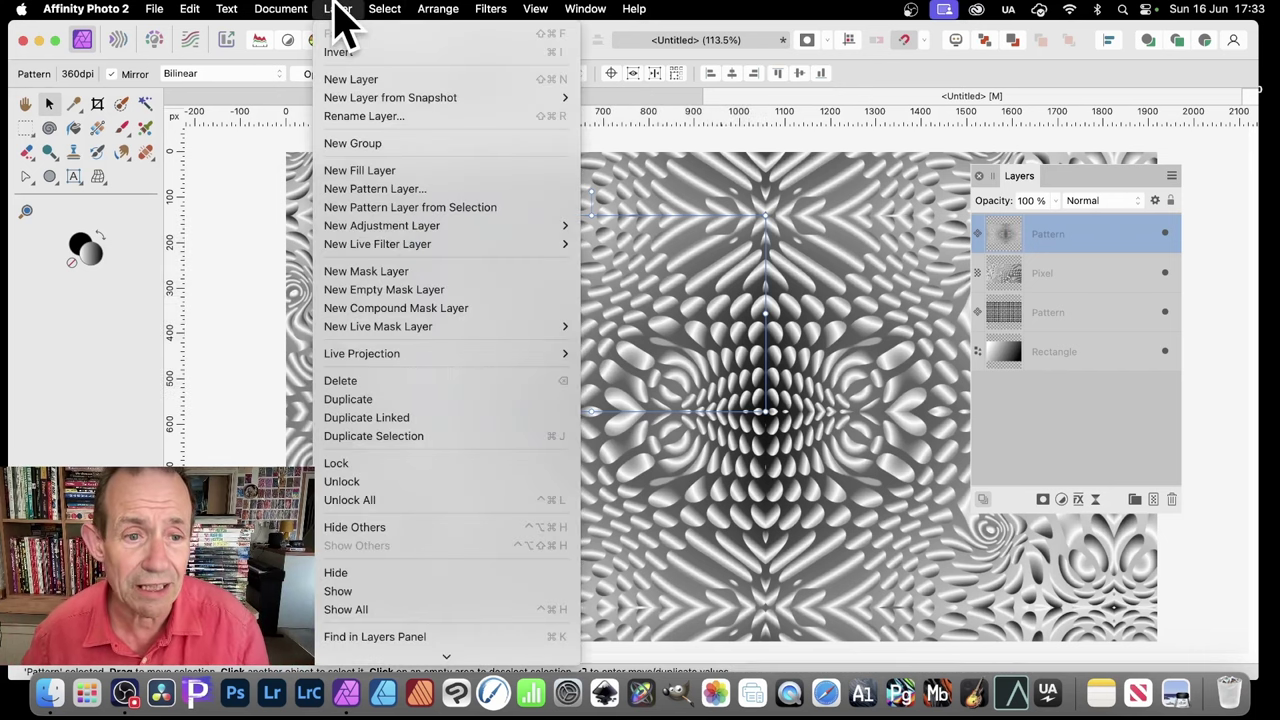
pyautogui.click(397, 400)
pyautogui.moveTo(571, 343); pyautogui.dragTo(771, 266)
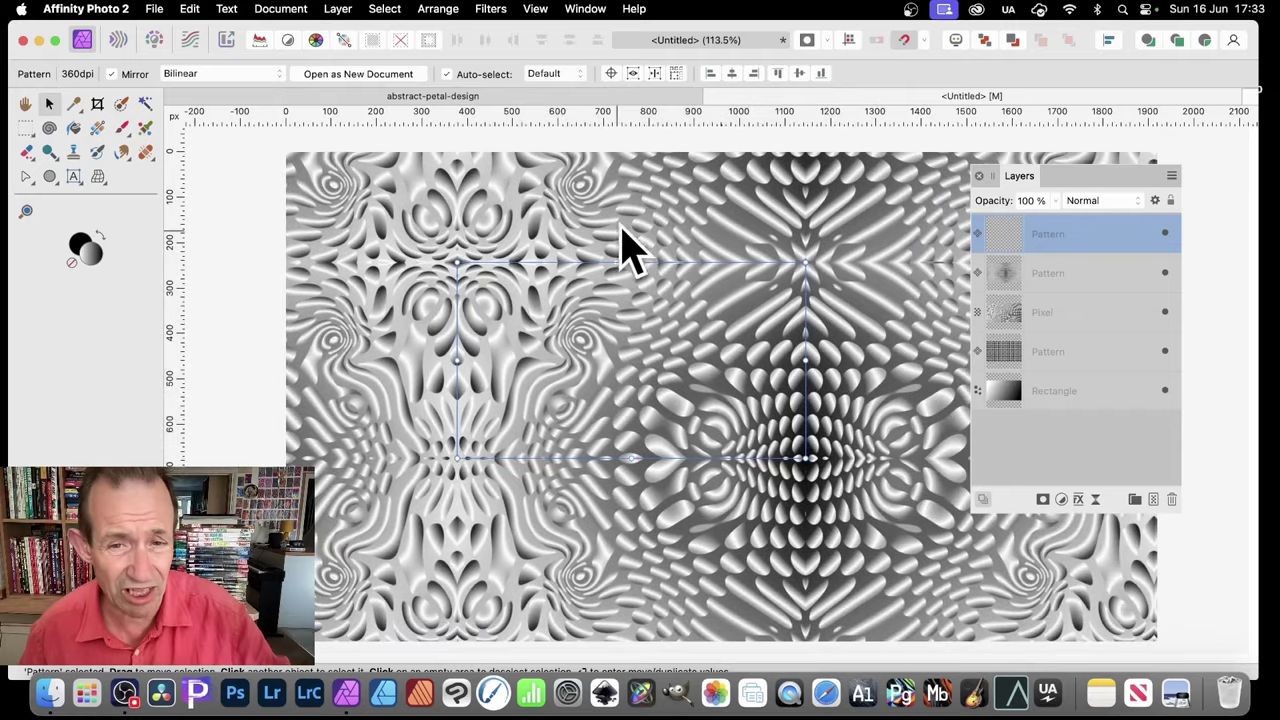
pyautogui.moveTo(634, 243); pyautogui.dragTo(890, 232)
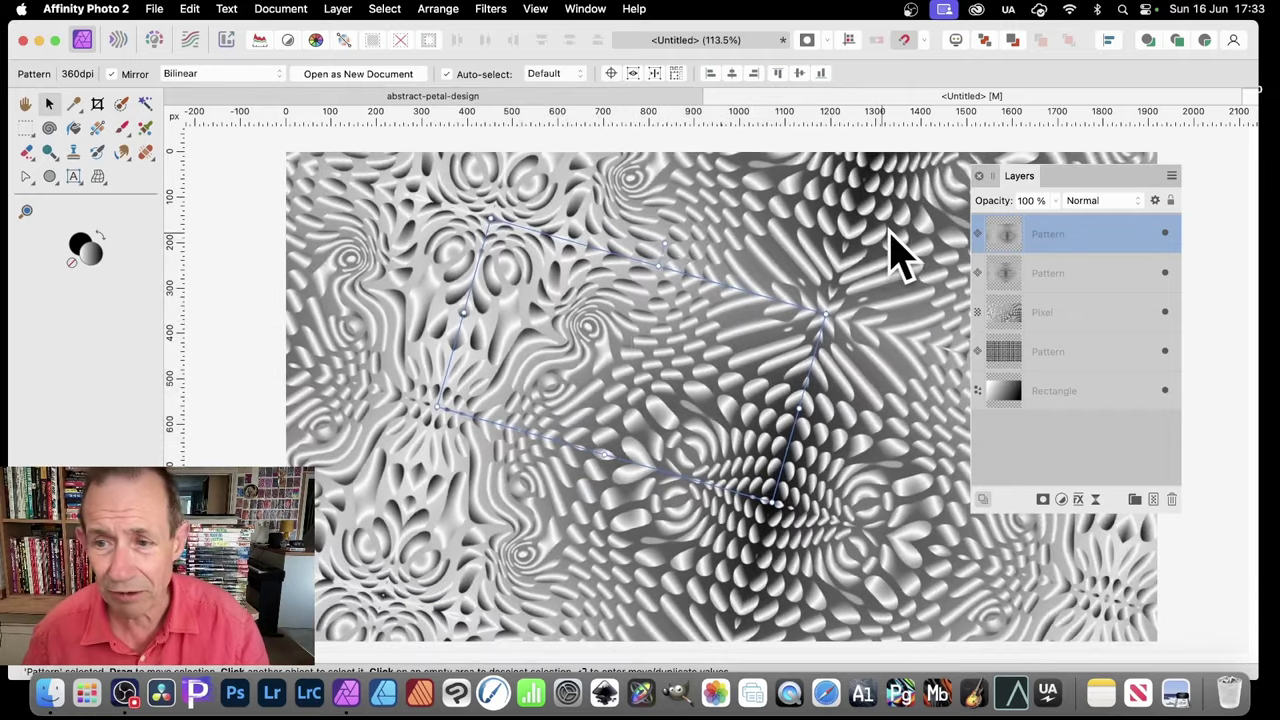
# - Set the top copy to Difference blending, then move, enlarge and rotate it about 19°
pyautogui.click(1100, 205)
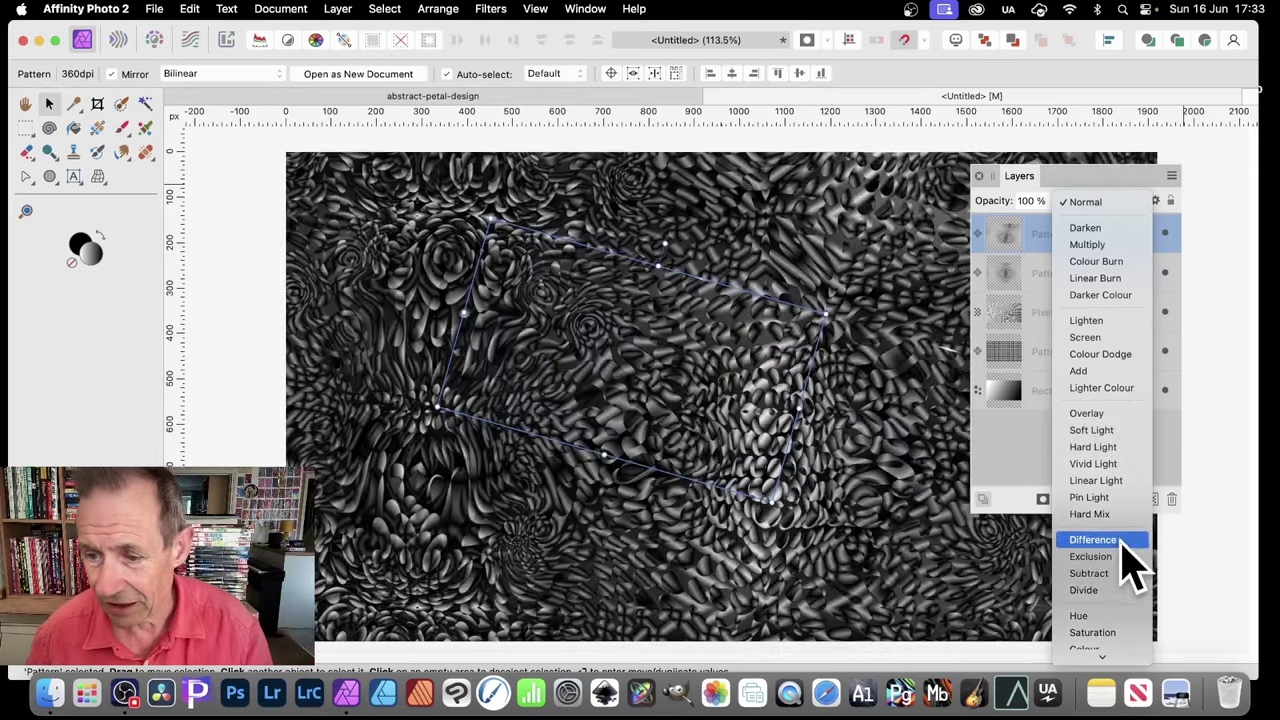
pyautogui.click(1092, 540)
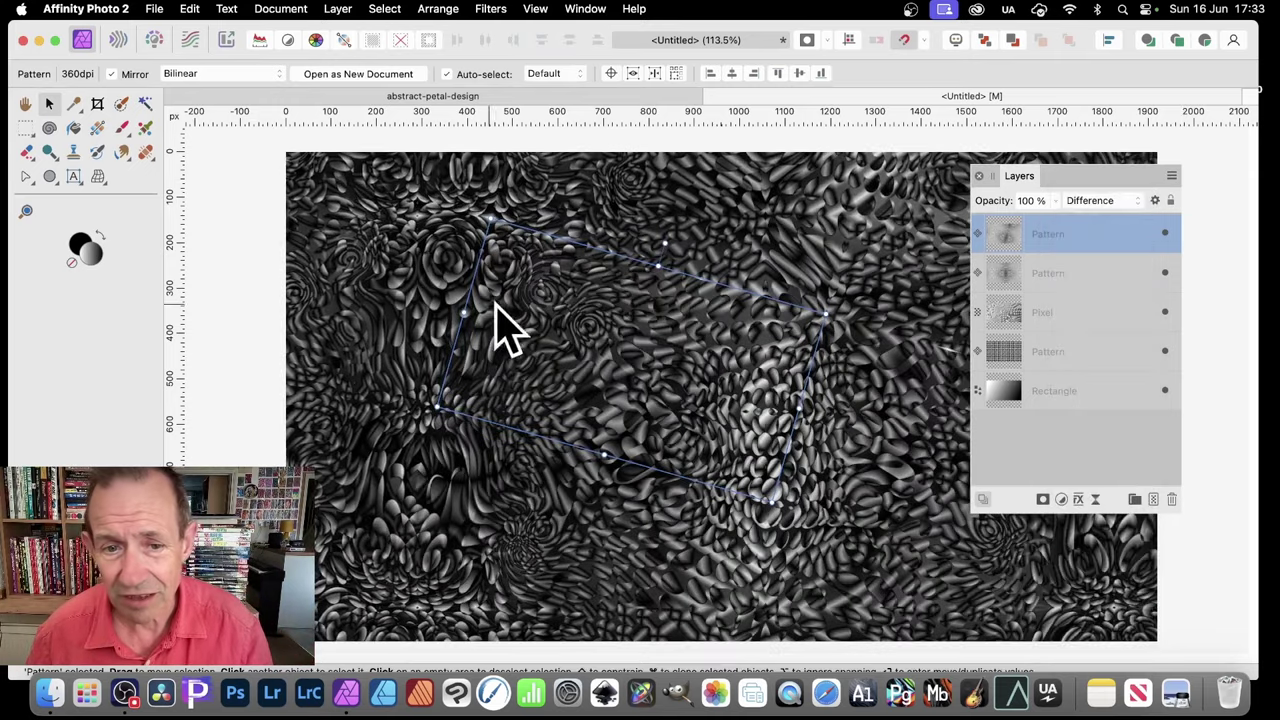
pyautogui.moveTo(628, 334); pyautogui.dragTo(452, 340)
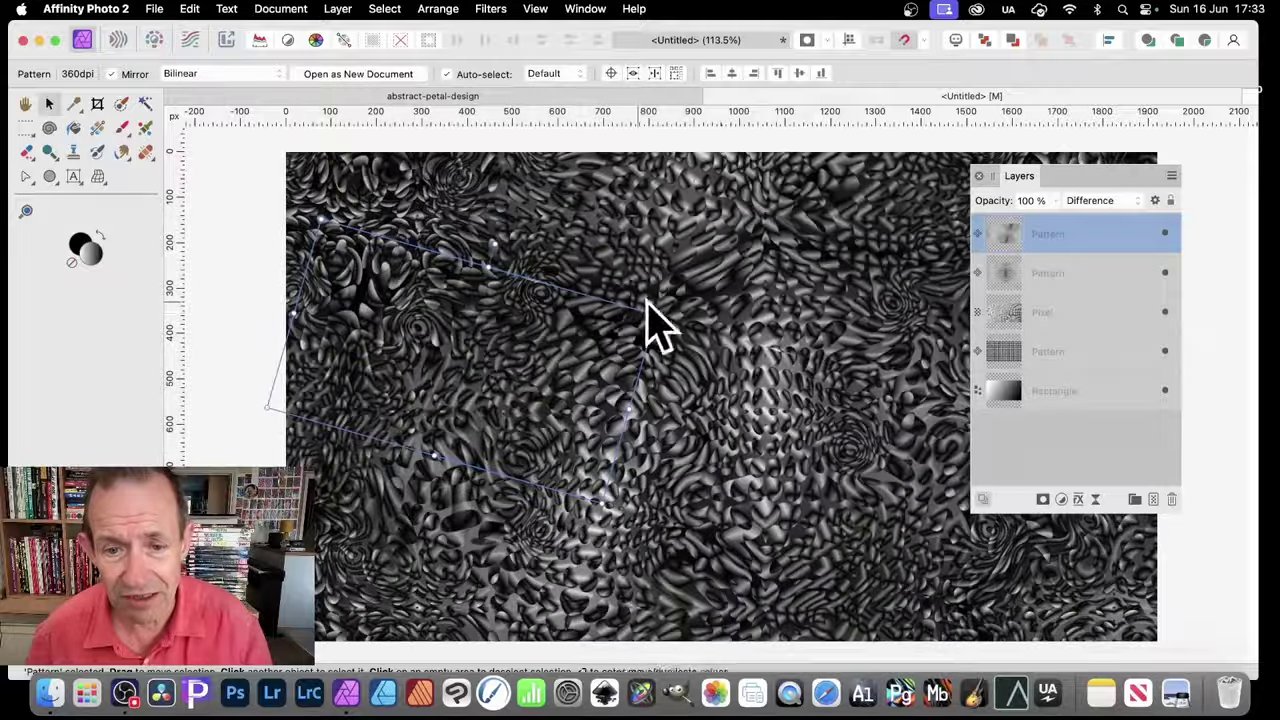
pyautogui.moveTo(653, 312); pyautogui.dragTo(770, 268)
pyautogui.moveTo(537, 351); pyautogui.dragTo(706, 400)
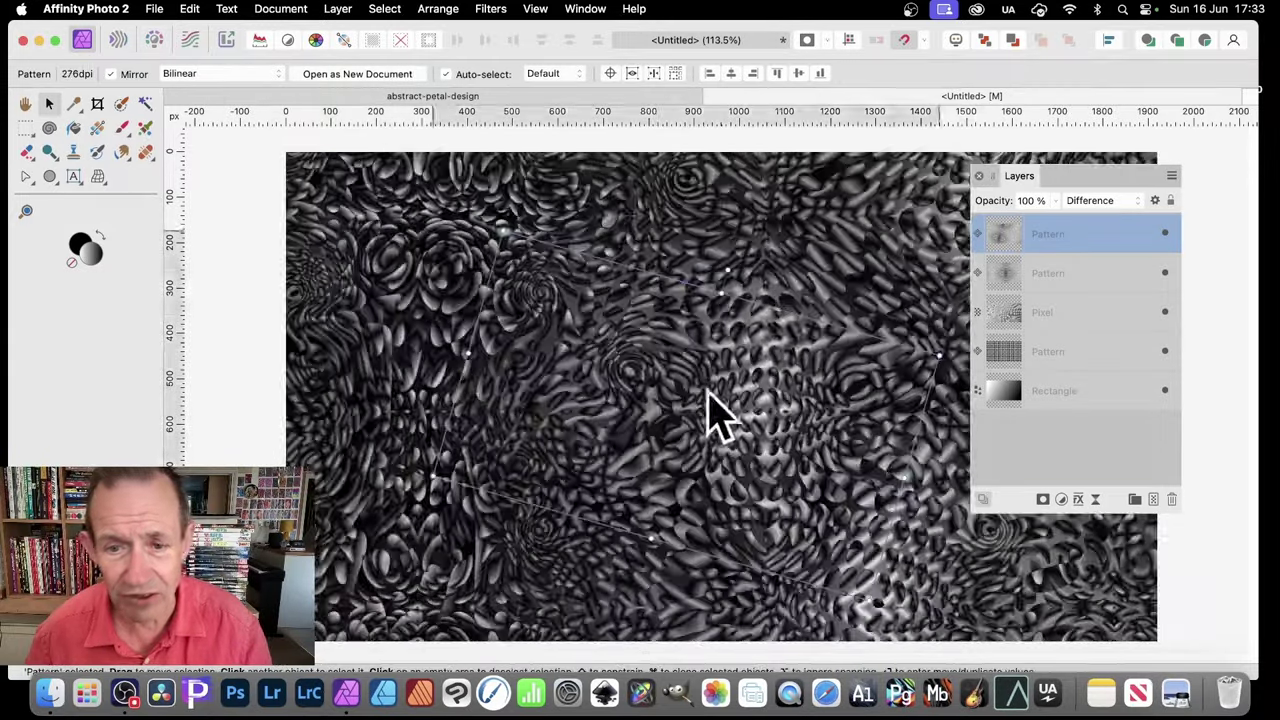
pyautogui.moveTo(727, 273); pyautogui.dragTo(580, 251)
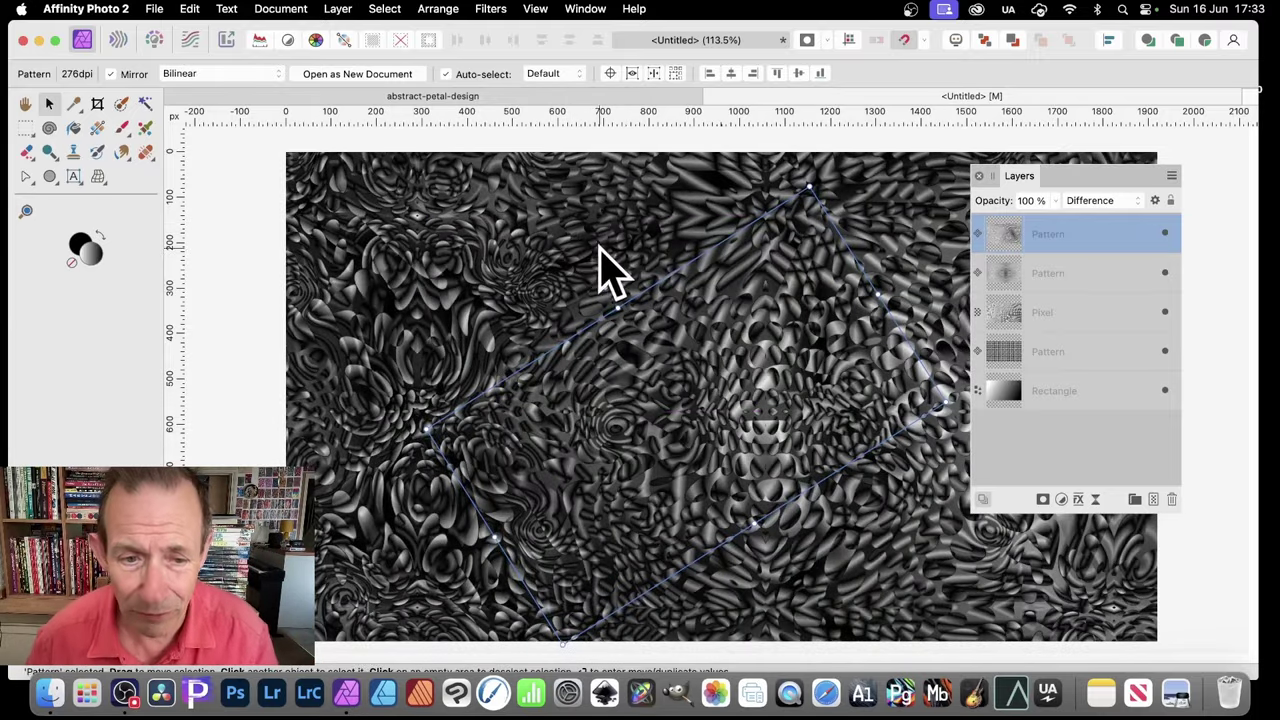
# - Select both Pattern layers and Merge Visible into a new Pixel layer
pyautogui.keyDown('shift'); pyautogui.click(1050, 276); pyautogui.keyUp('shift')
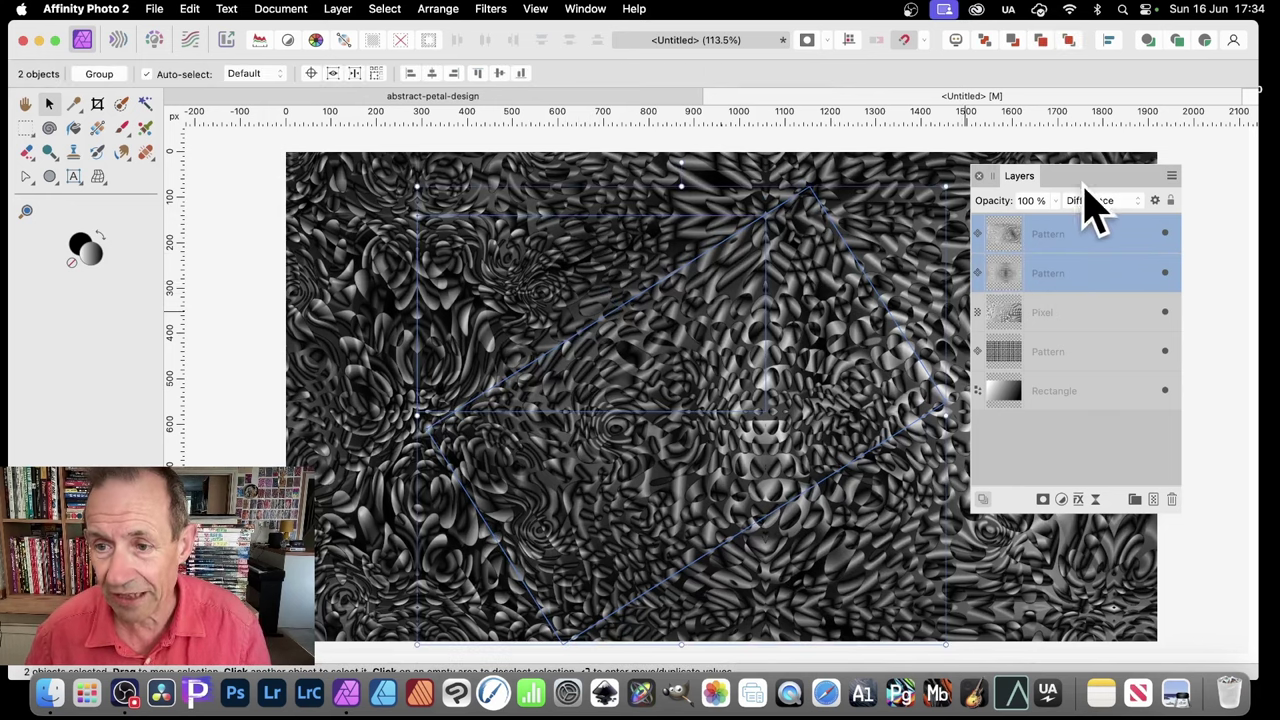
pyautogui.click(337, 9)
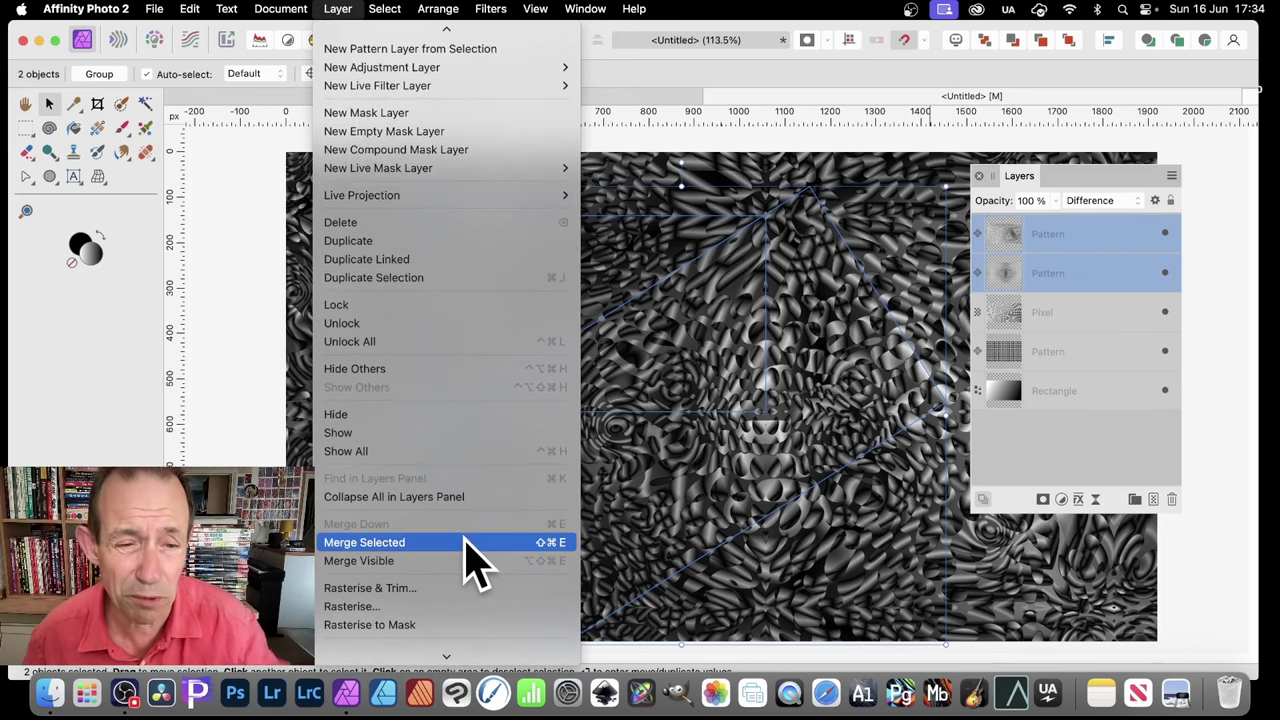
pyautogui.click(358, 561)
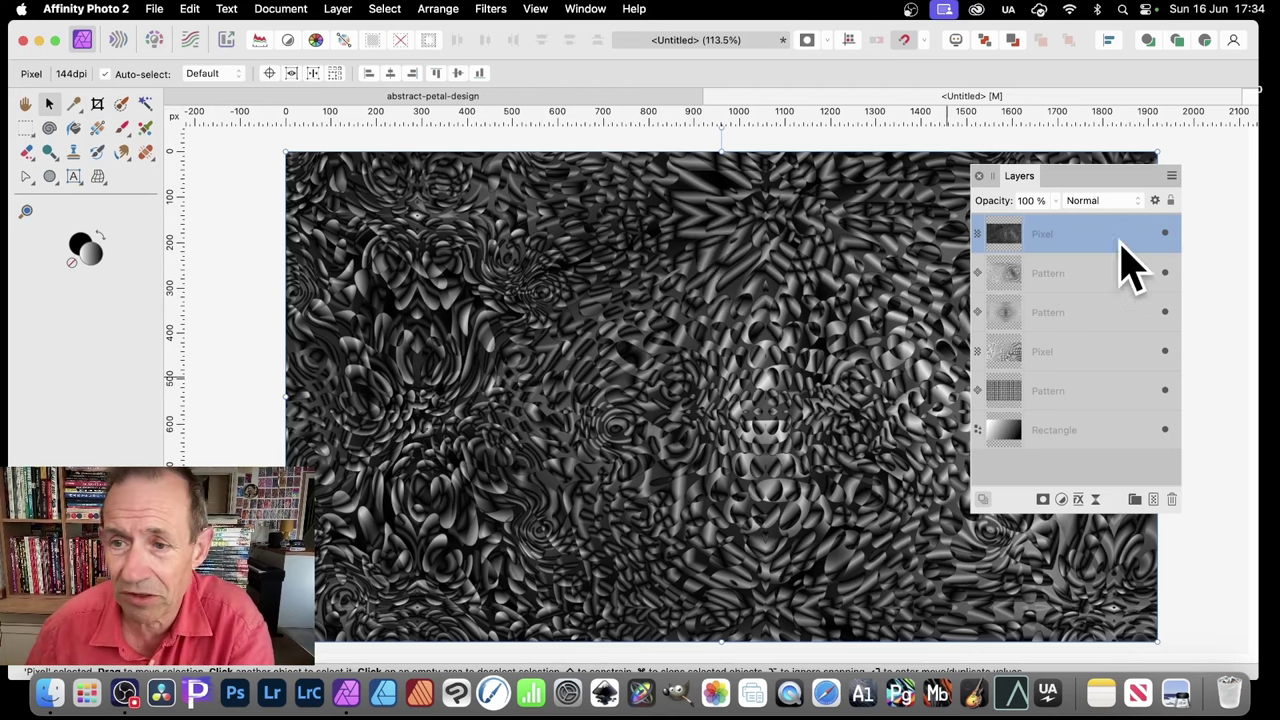
# - Apply Filters > Colours > Auto Levels to the merged Pixel layer
pyautogui.click(492, 9)
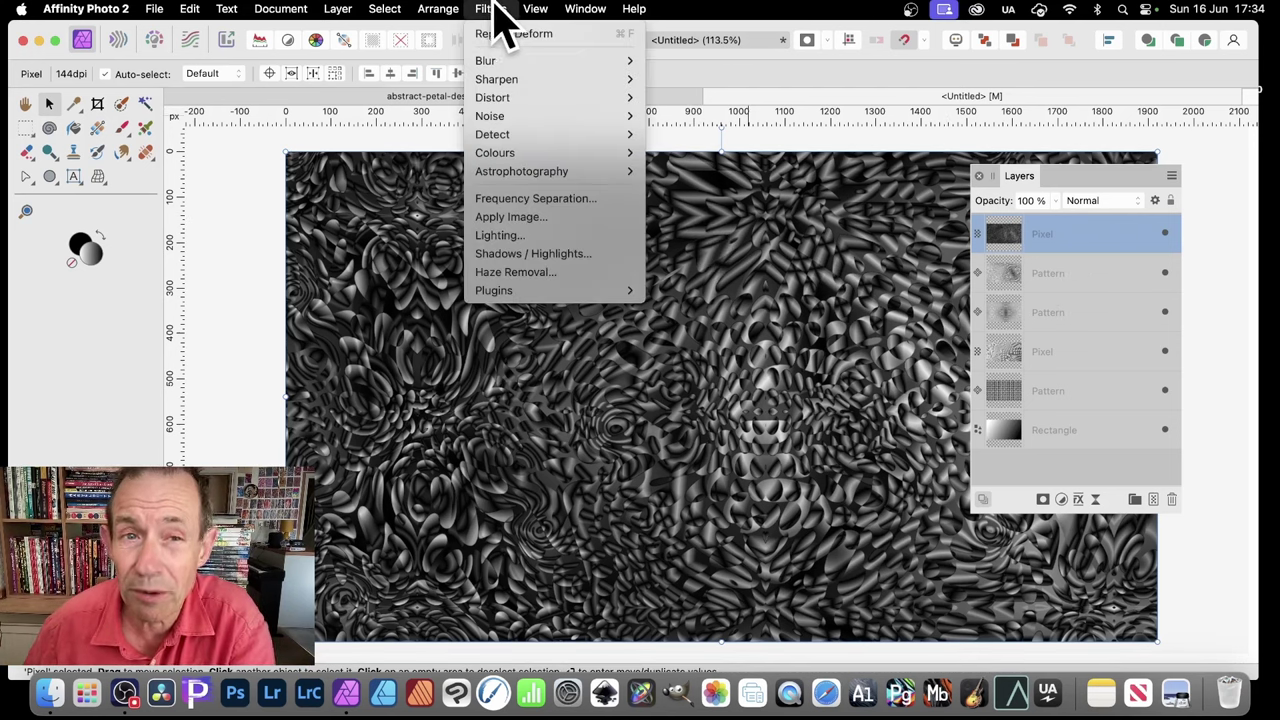
pyautogui.moveTo(502, 152)
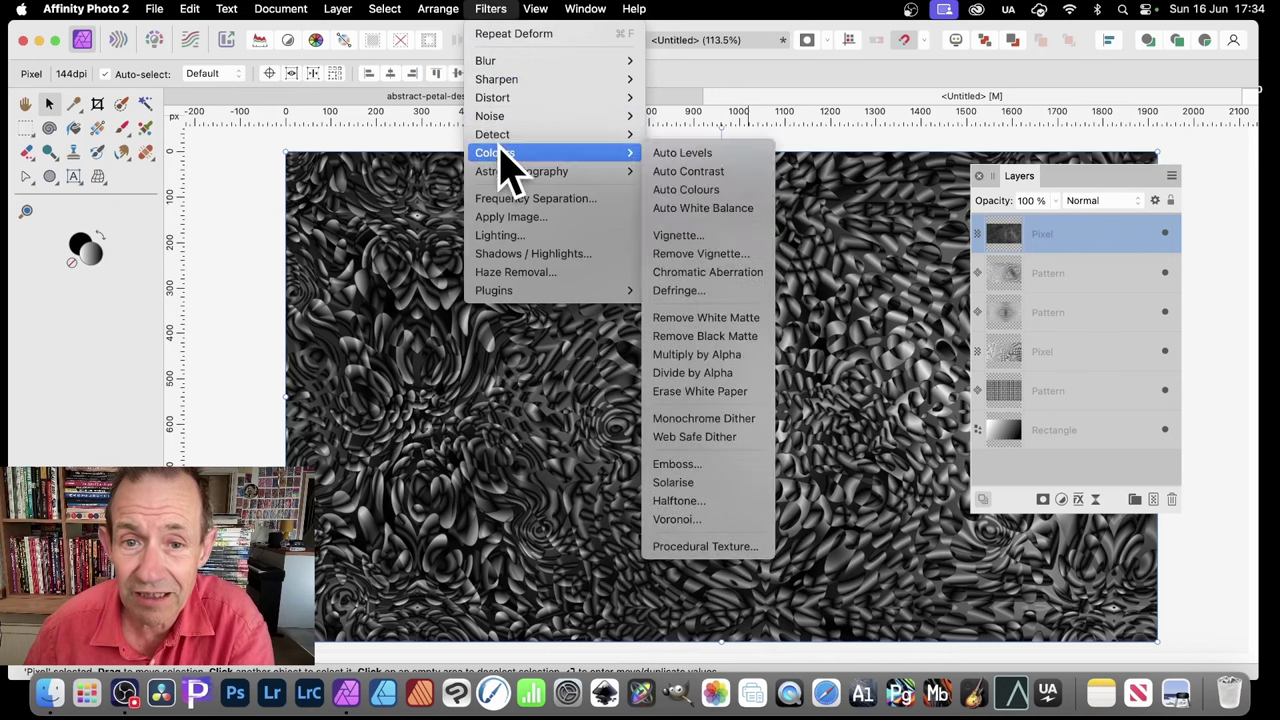
pyautogui.click(684, 160)
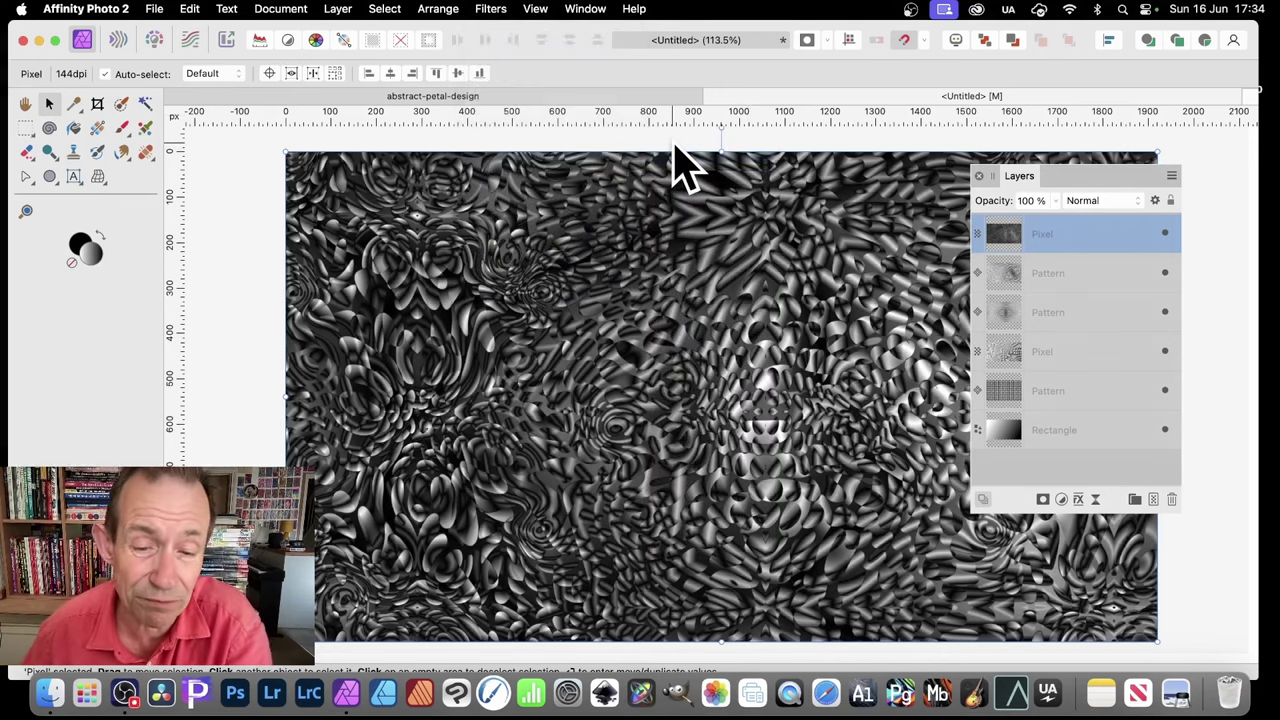
pyautogui.click(337, 10)
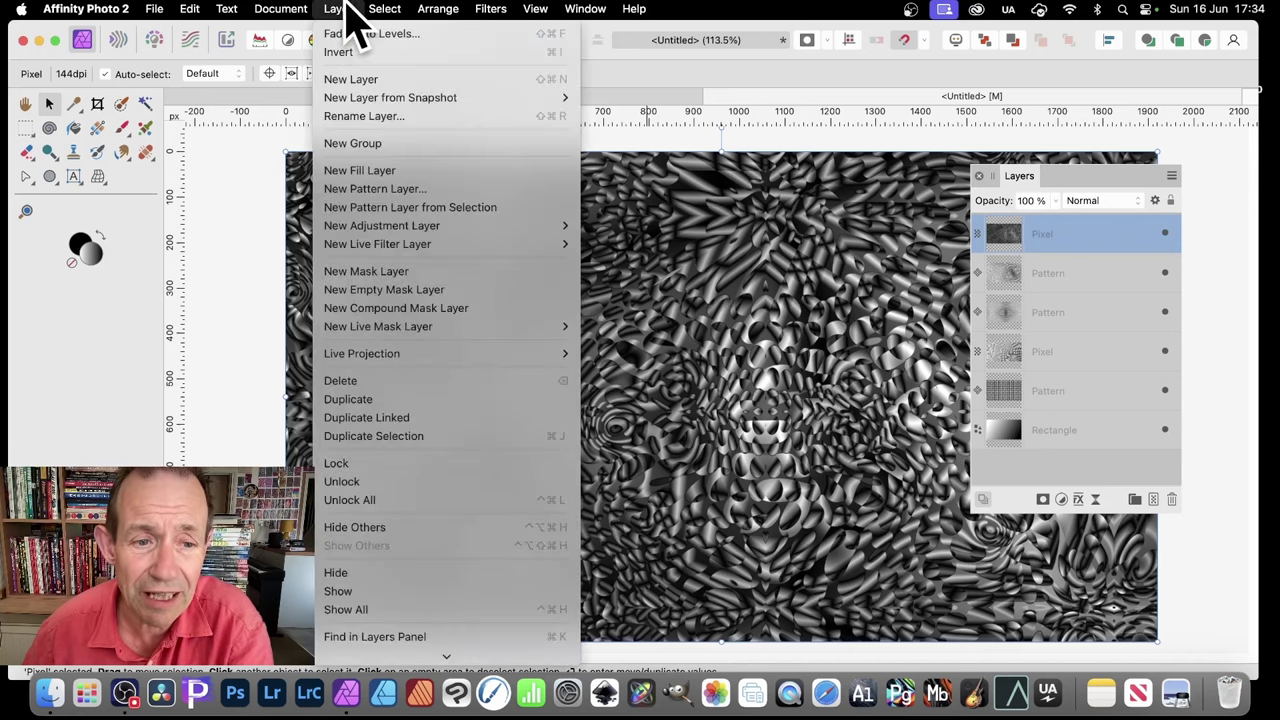
pyautogui.moveTo(376, 228)
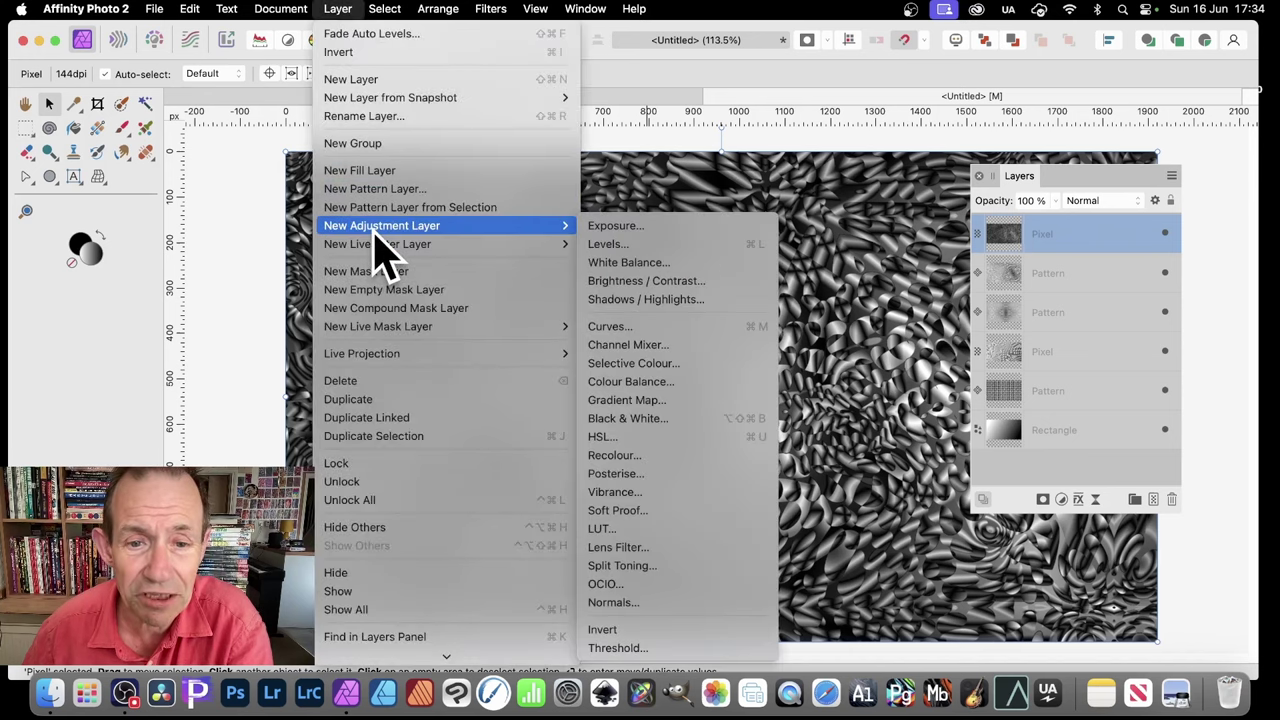
pyautogui.click(645, 405)
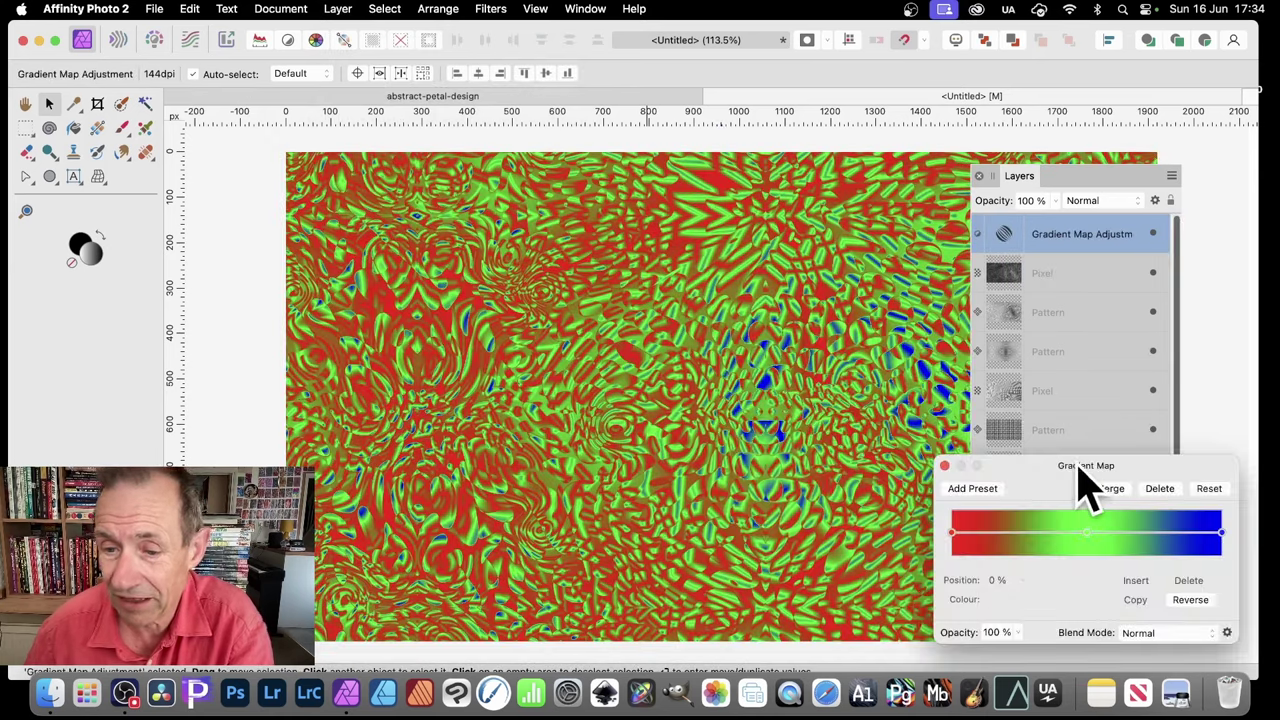
pyautogui.moveTo(1078, 468); pyautogui.dragTo(755, 240)
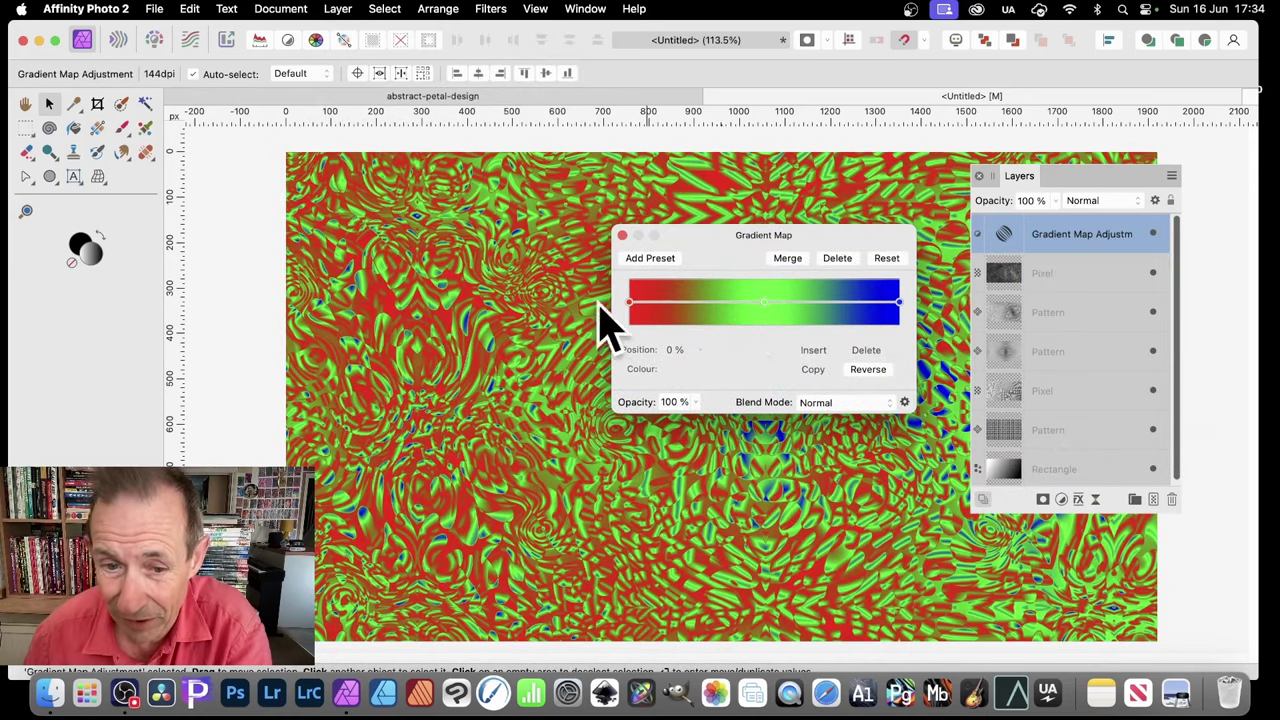
pyautogui.click(706, 308)
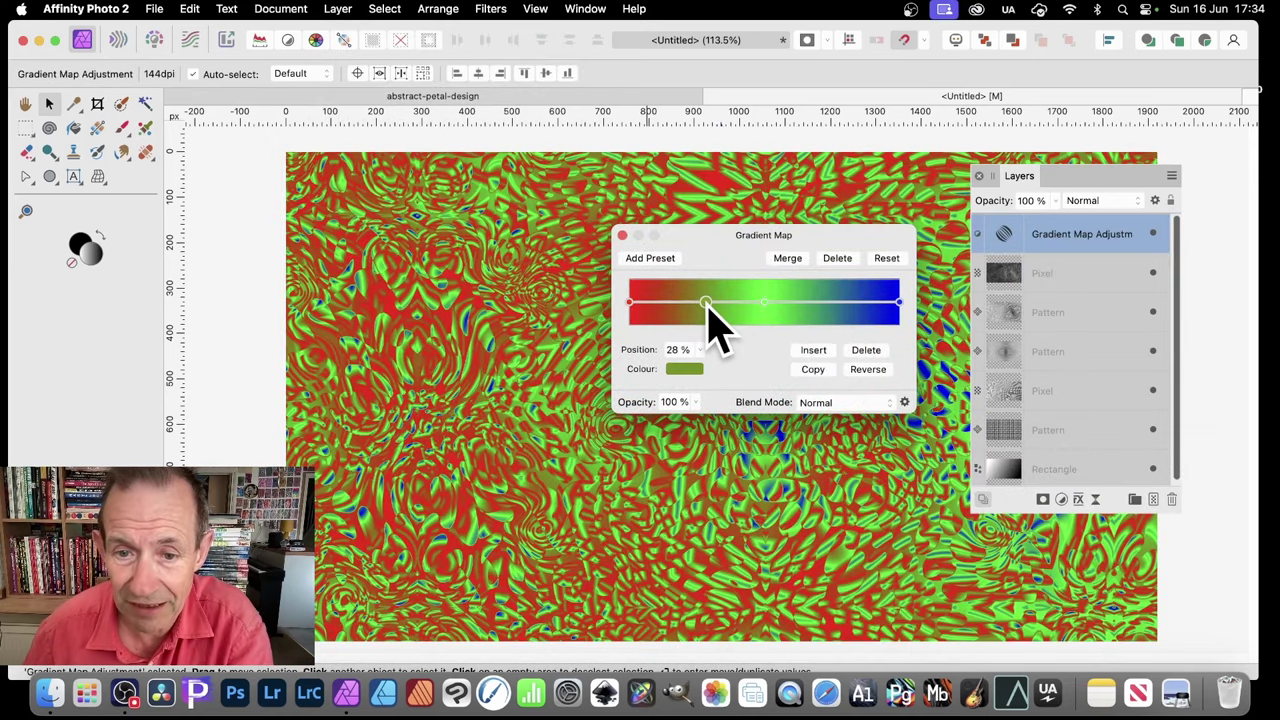
pyautogui.click(688, 372)
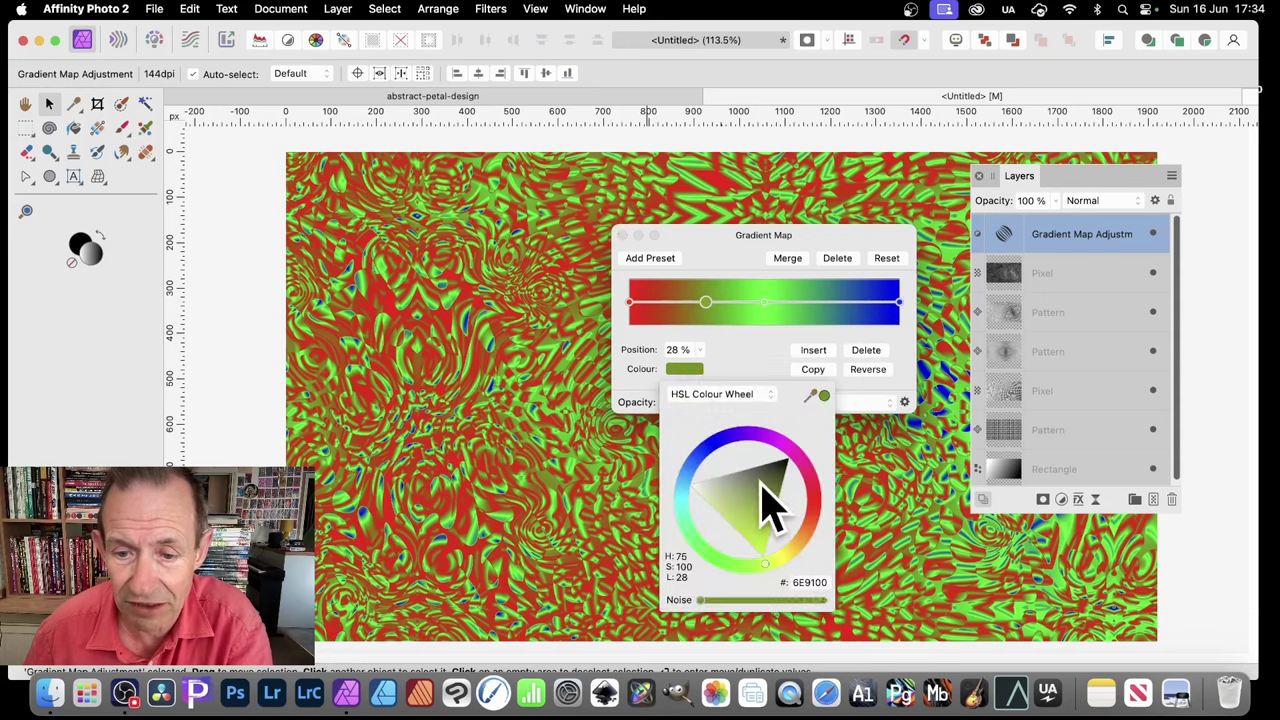
pyautogui.moveTo(766, 508); pyautogui.dragTo(808, 491)
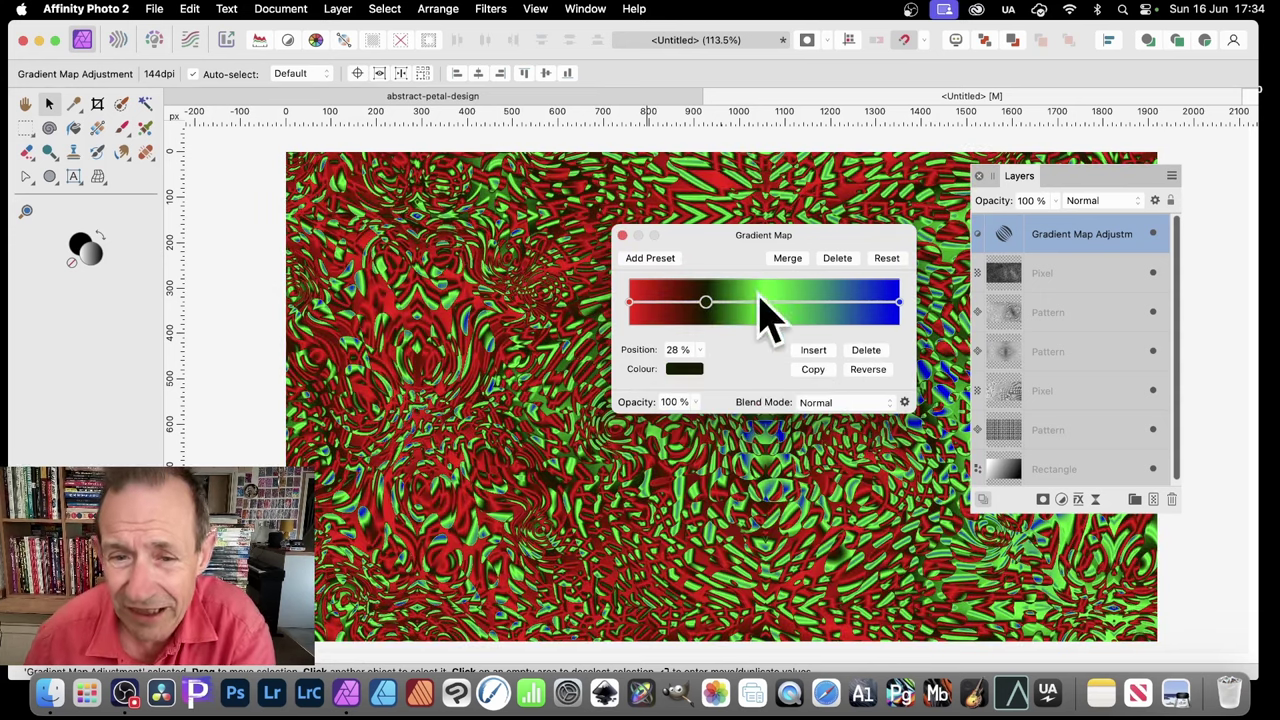
pyautogui.click(622, 236)
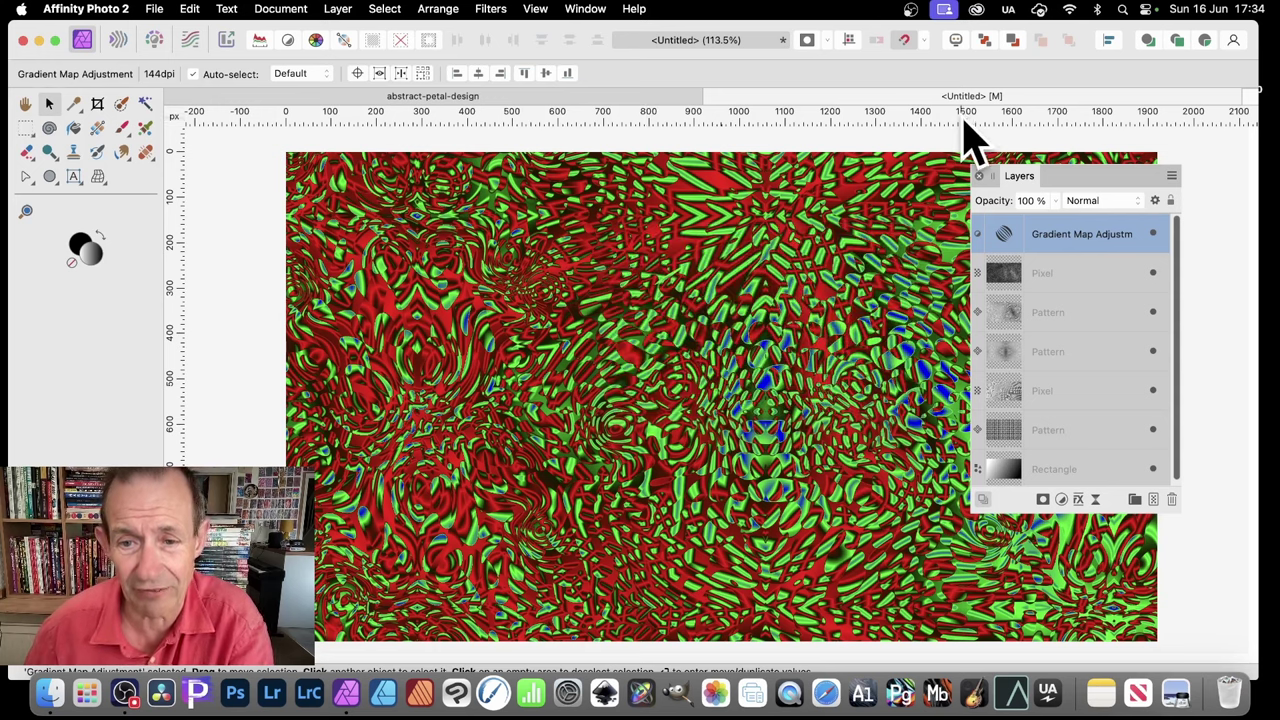
# - Undo the Gradient Map adjustment and add a Recolour adjustment layer instead
pyautogui.press('super+z')
pyautogui.press('super+z')
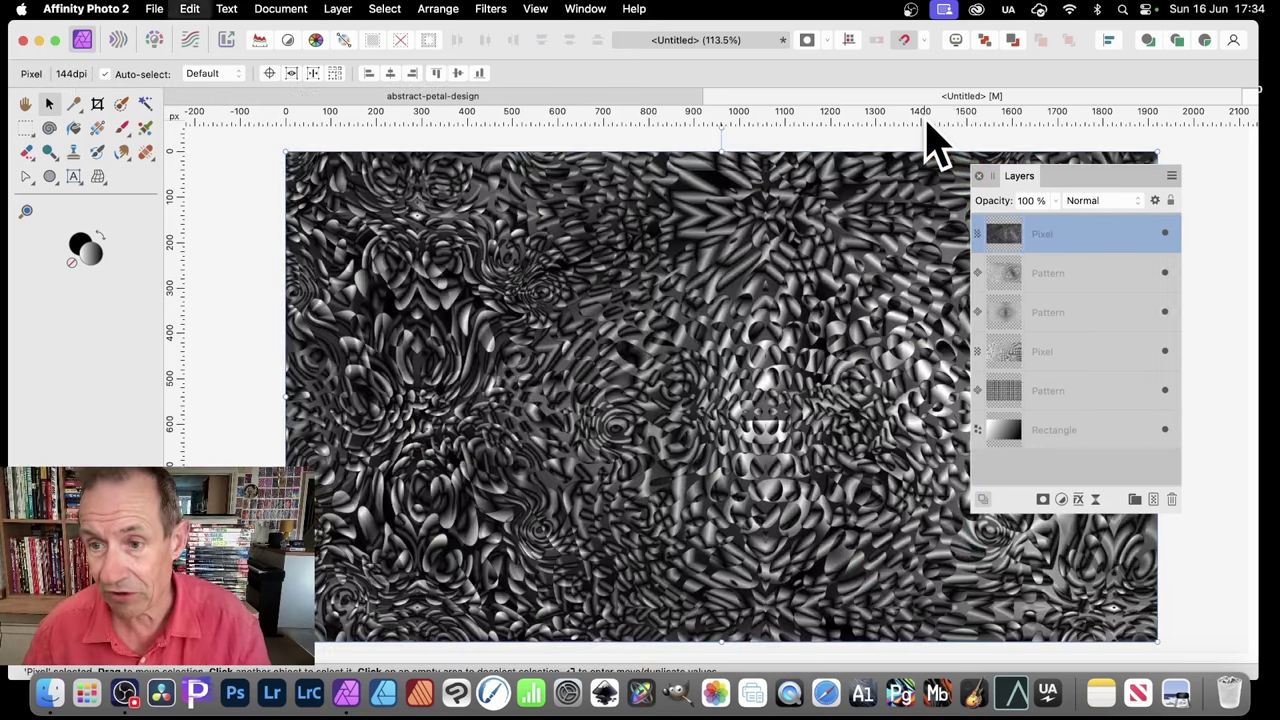
pyautogui.click(340, 10)
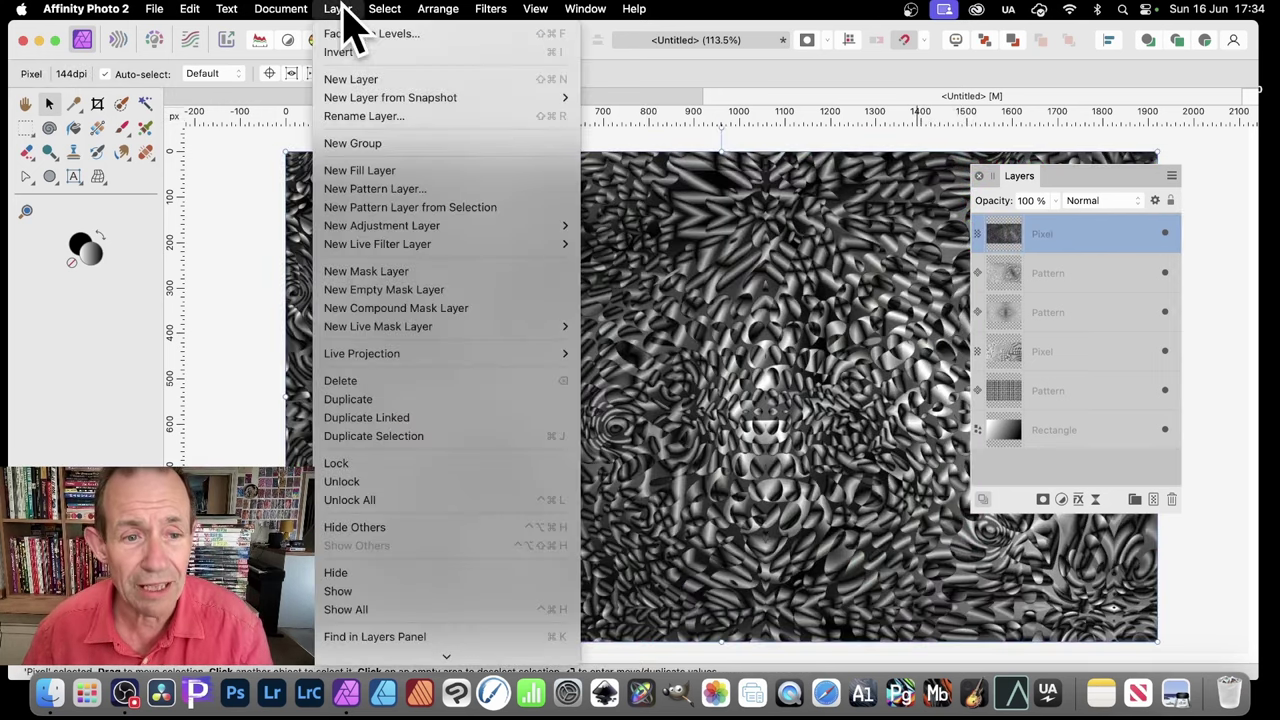
pyautogui.moveTo(398, 228)
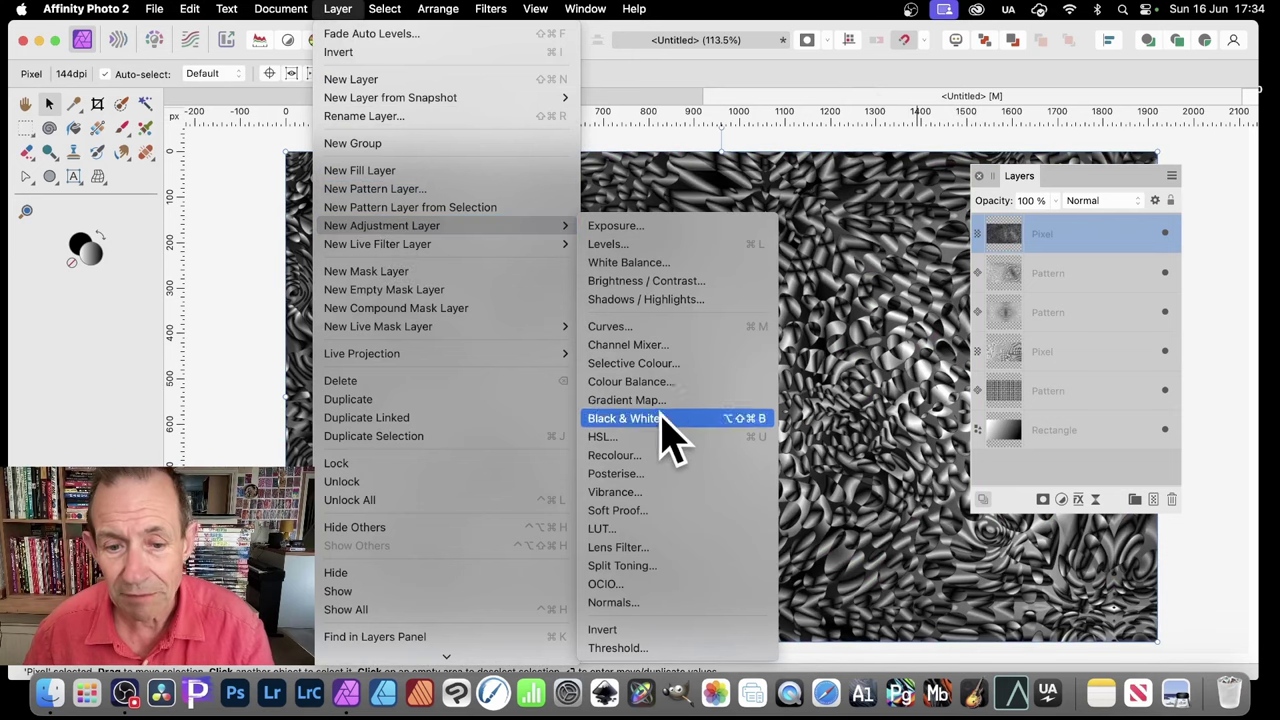
pyautogui.click(657, 457)
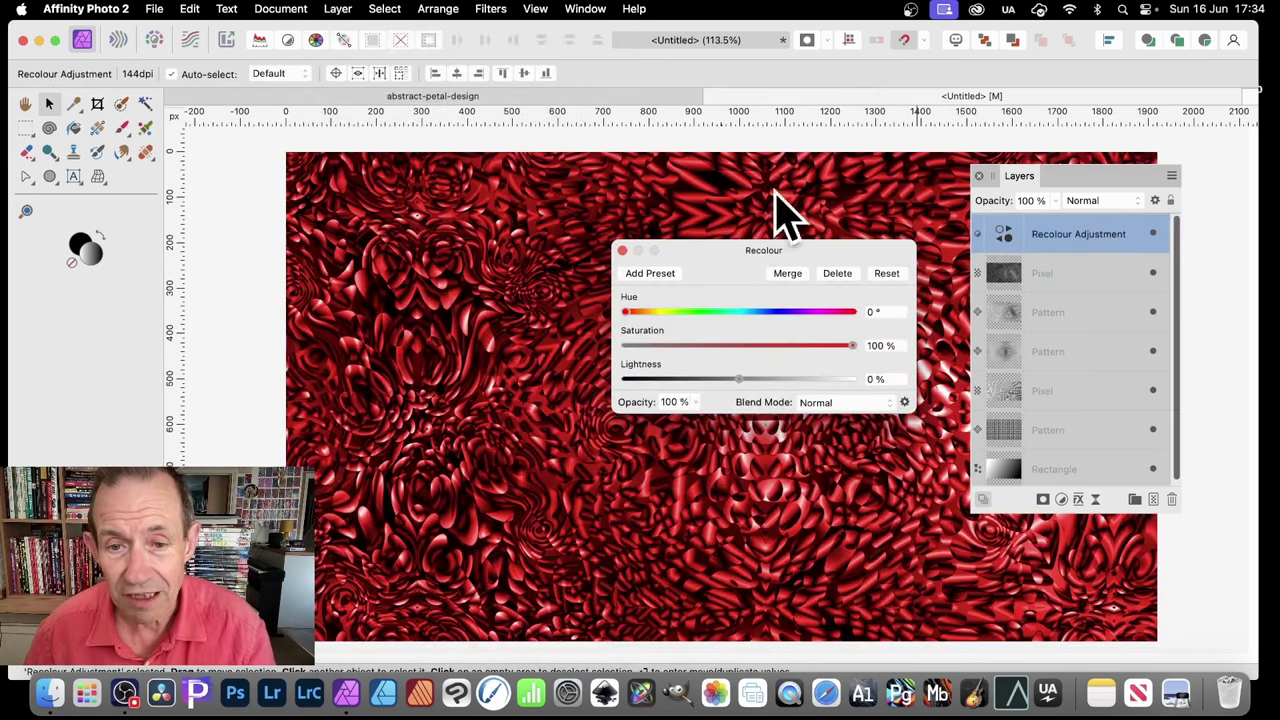
# - Set the Recolour hue to 40.4° and lower saturation to 45% for a muted gold
pyautogui.moveTo(722, 262); pyautogui.dragTo(833, 206)
pyautogui.moveTo(764, 249)
pyautogui.mouseDown()
pyautogui.moveTo(777, 250)
pyautogui.moveTo(760, 255)
pyautogui.mouseUp()
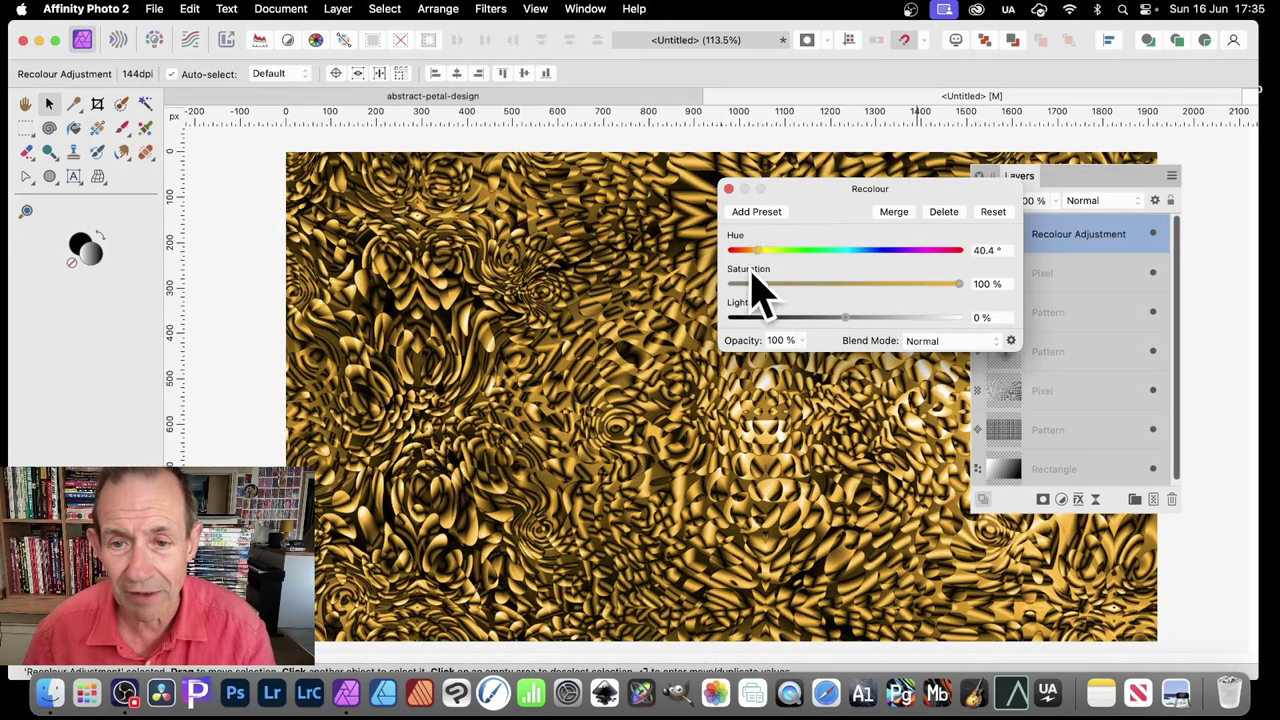
pyautogui.moveTo(958, 285); pyautogui.dragTo(842, 335)
pyautogui.click(729, 189)
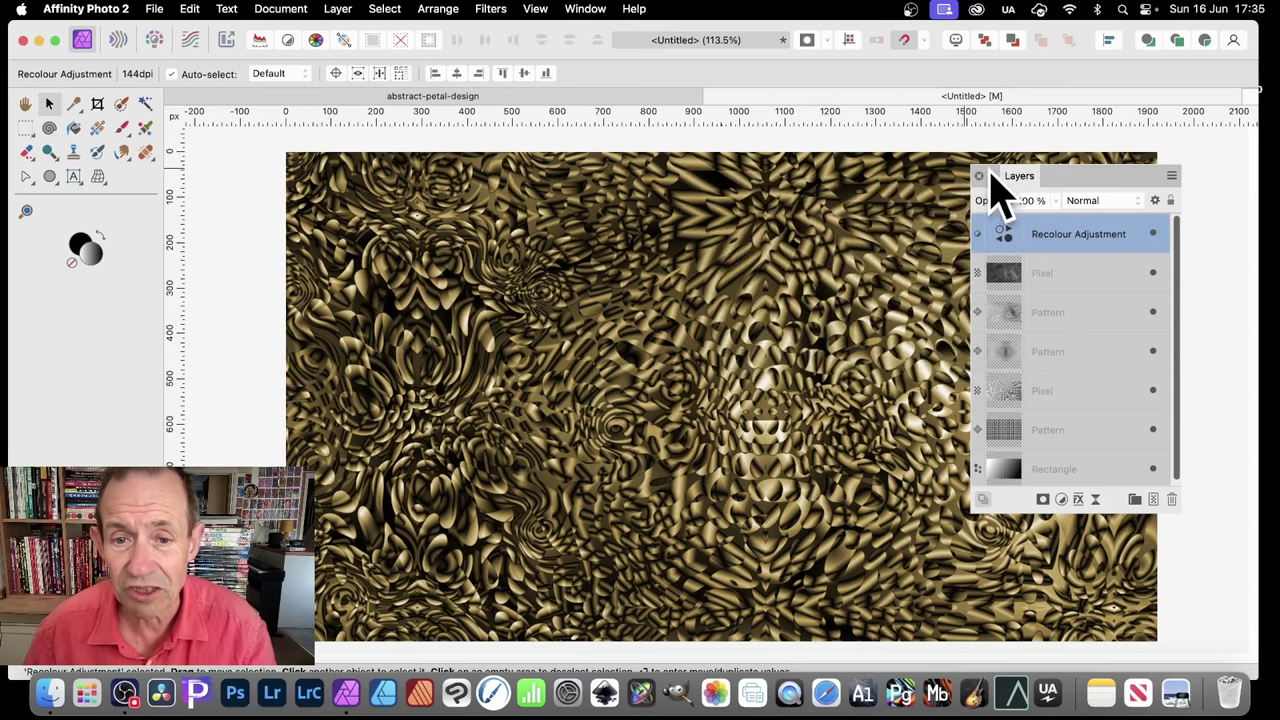